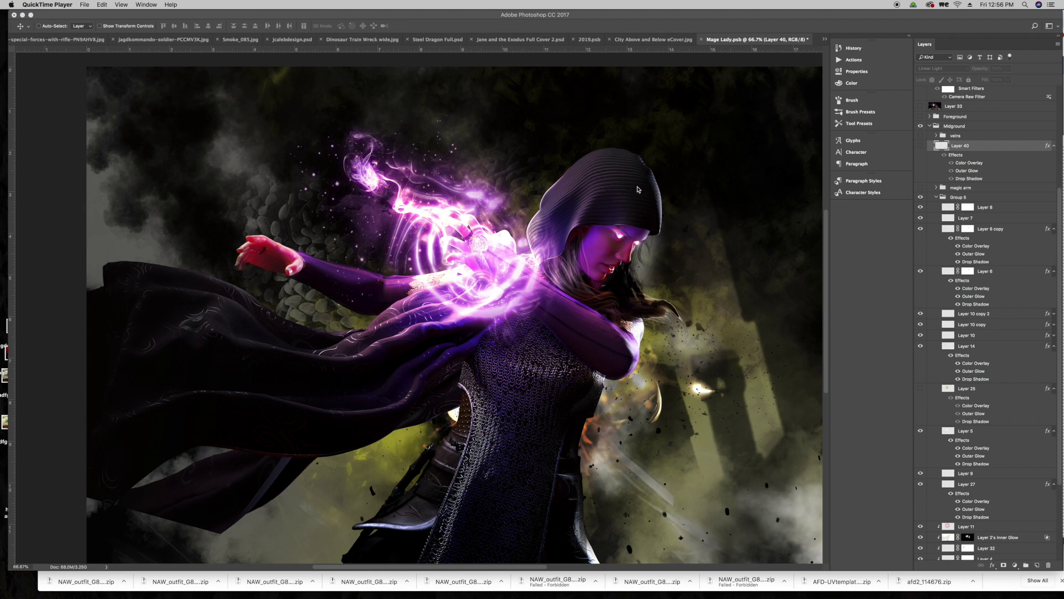
# Step: Collapse Group 5 and turn on the magic arm group, comparing the artwork with Group 5's effects hidden and shown
pyautogui.click(936, 197)
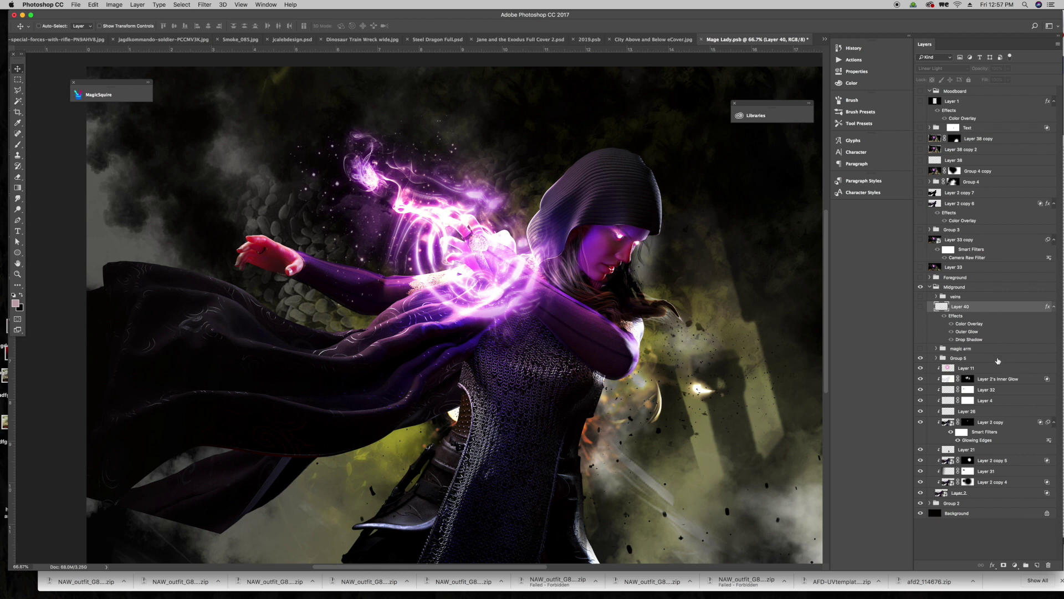
pyautogui.click(920, 349)
pyautogui.click(998, 350)
pyautogui.click(920, 349)
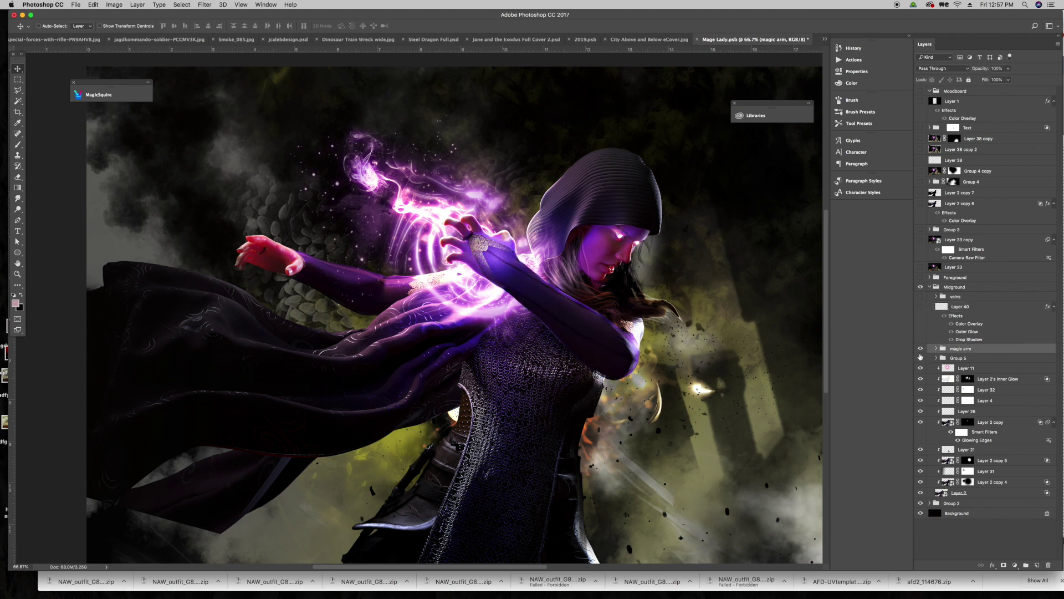
pyautogui.click(919, 359)
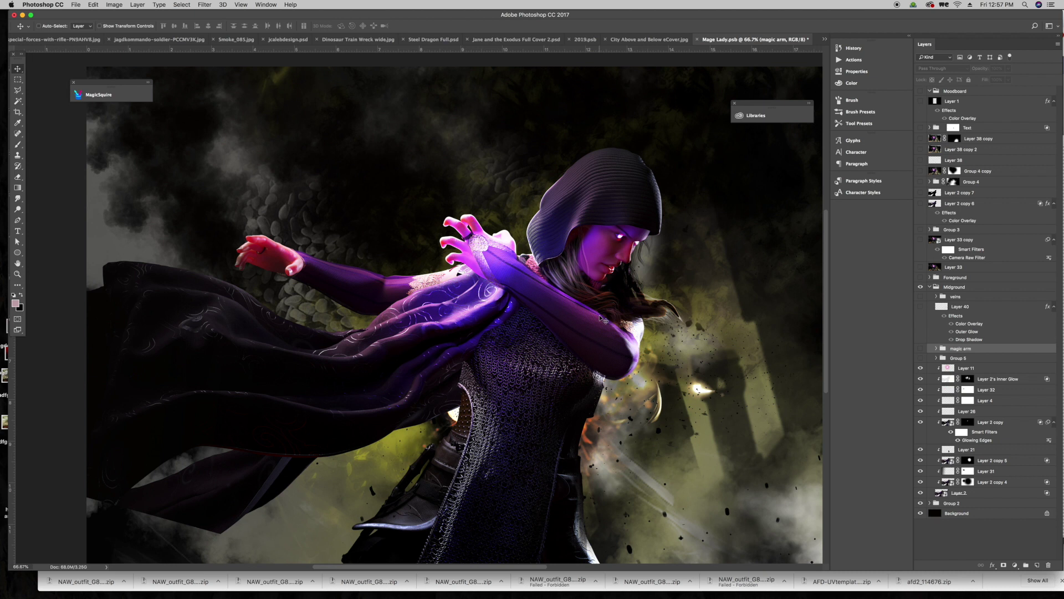
pyautogui.click(919, 349)
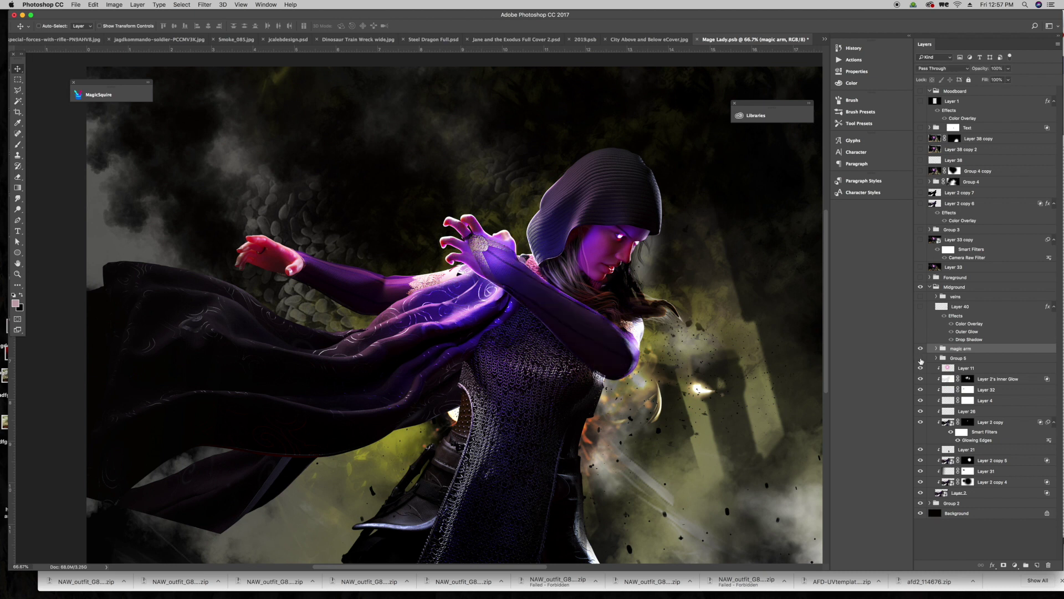
pyautogui.click(921, 359)
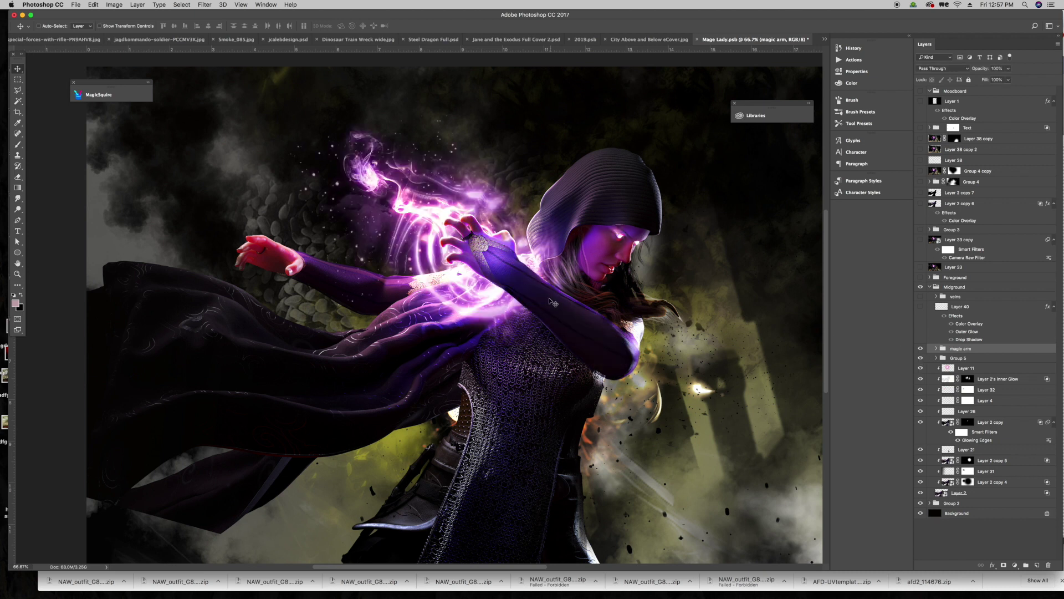
# Step: Move the Group 5 magic effects over the hooded face and back to the raised hand
pyautogui.click(997, 361)
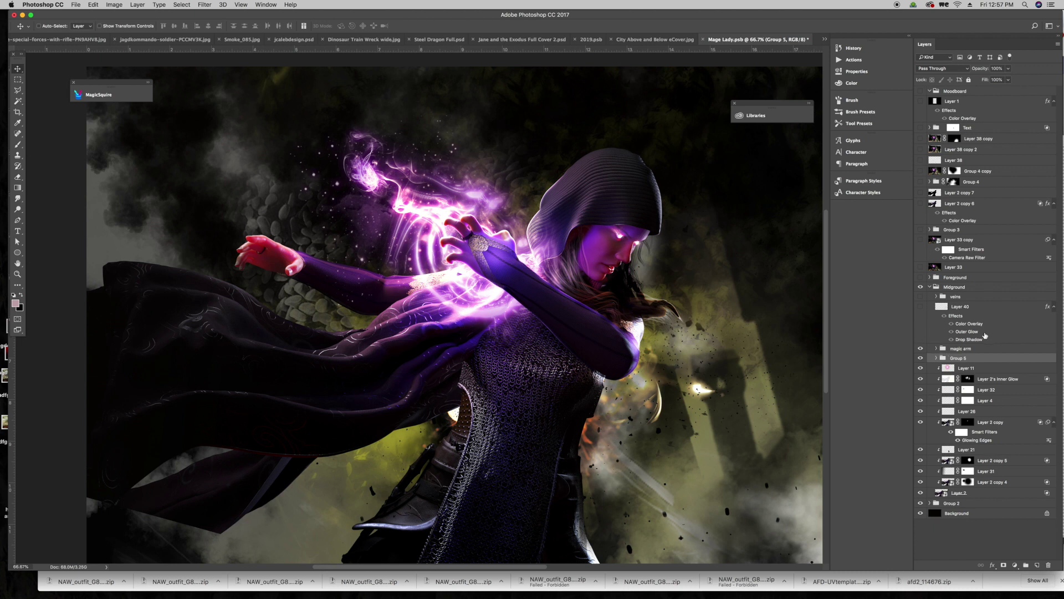
pyautogui.click(921, 348)
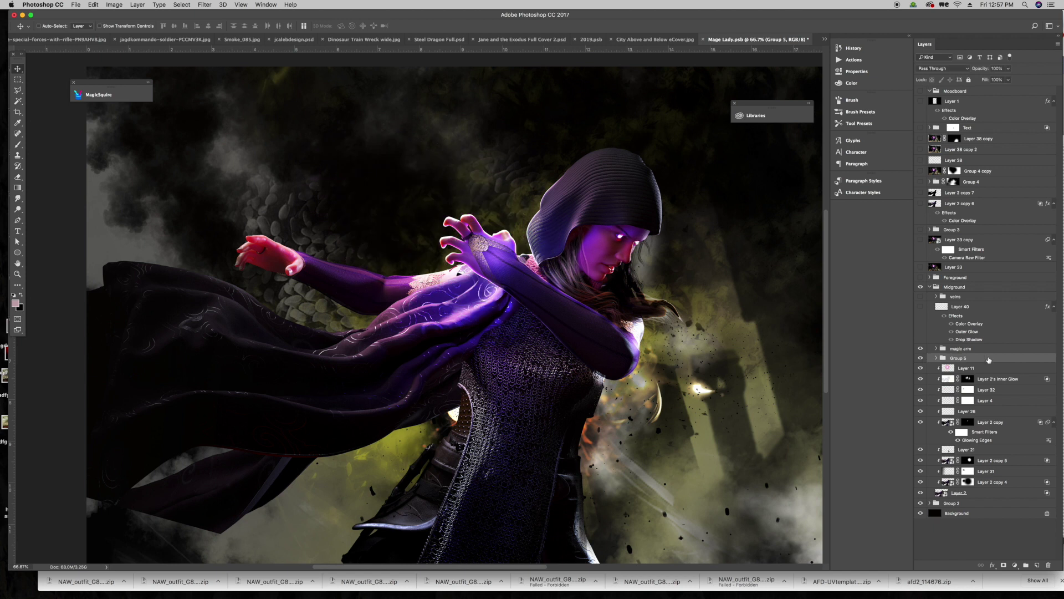
pyautogui.click(921, 348)
pyautogui.moveTo(450, 208); pyautogui.dragTo(613, 173)
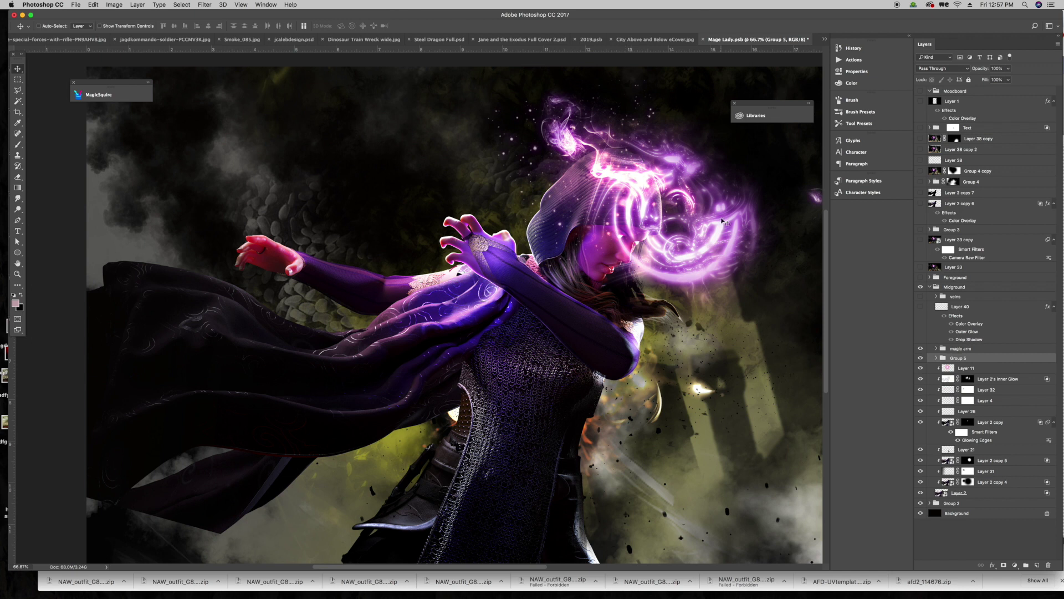
pyautogui.moveTo(724, 221); pyautogui.dragTo(481, 235)
# Step: Hide the Group 2 background scenery and create a new layer directly above the magic arm group
pyautogui.moveTo(530, 566); pyautogui.dragTo(606, 568)
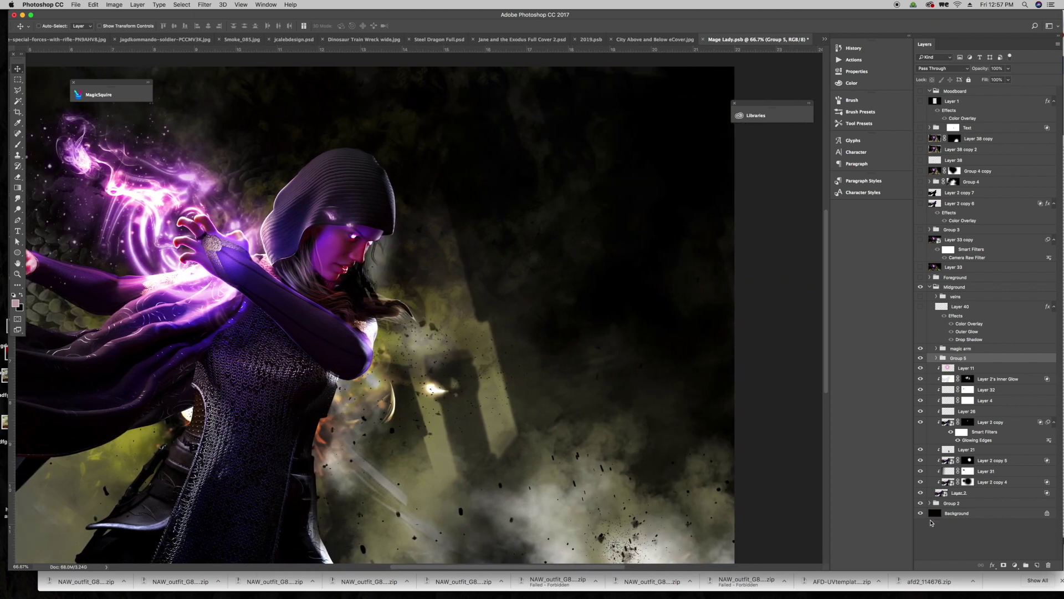
pyautogui.click(920, 504)
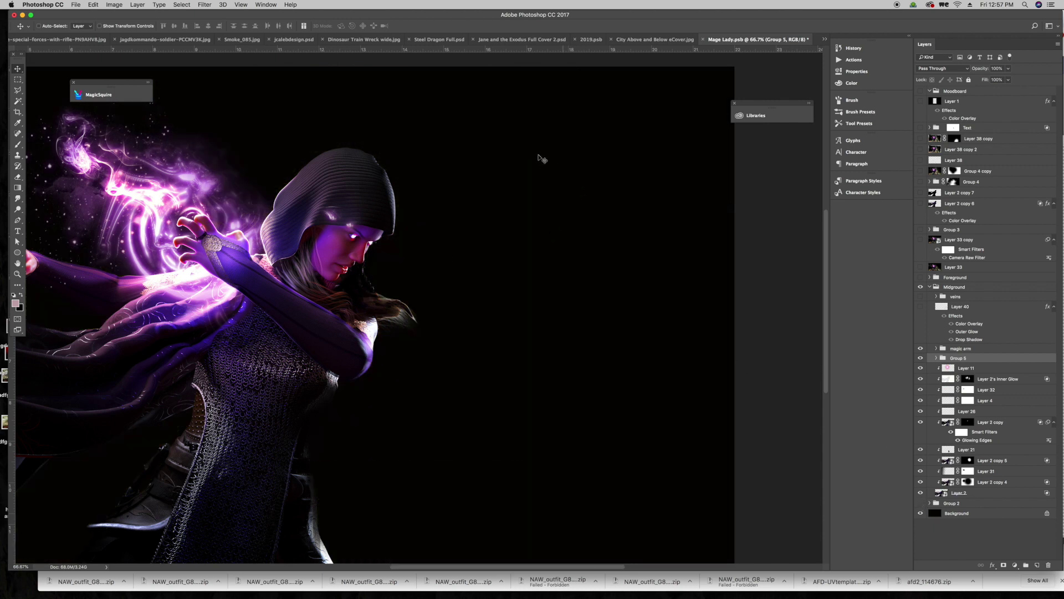
pyautogui.click(982, 349)
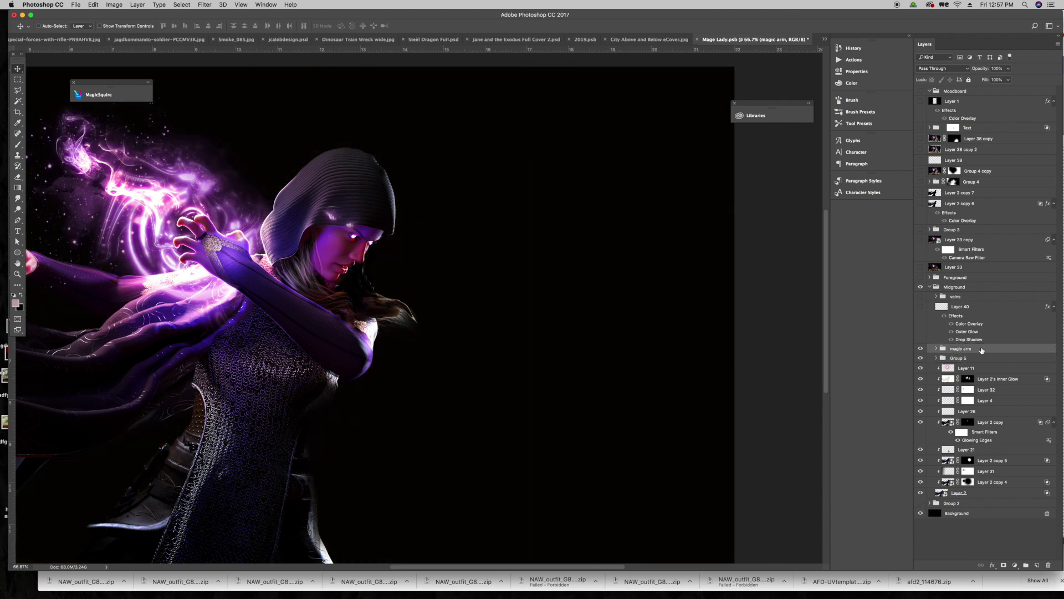
pyautogui.click(1037, 564)
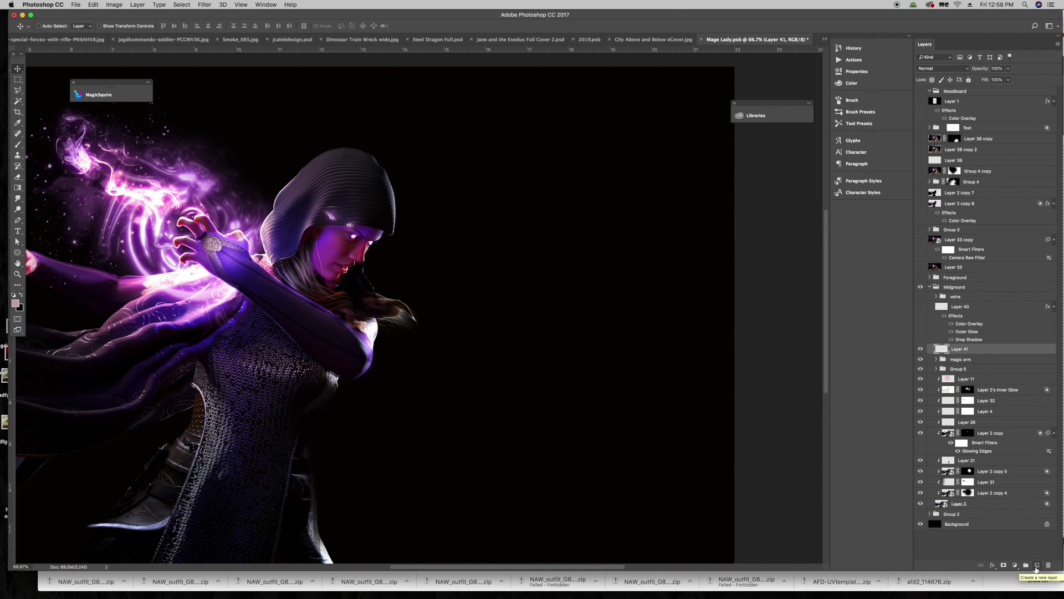
# Step: Choose a swirling energy-ring brush from the Light Fusion set in MagicSquire for the Brush tool
pyautogui.click(140, 96)
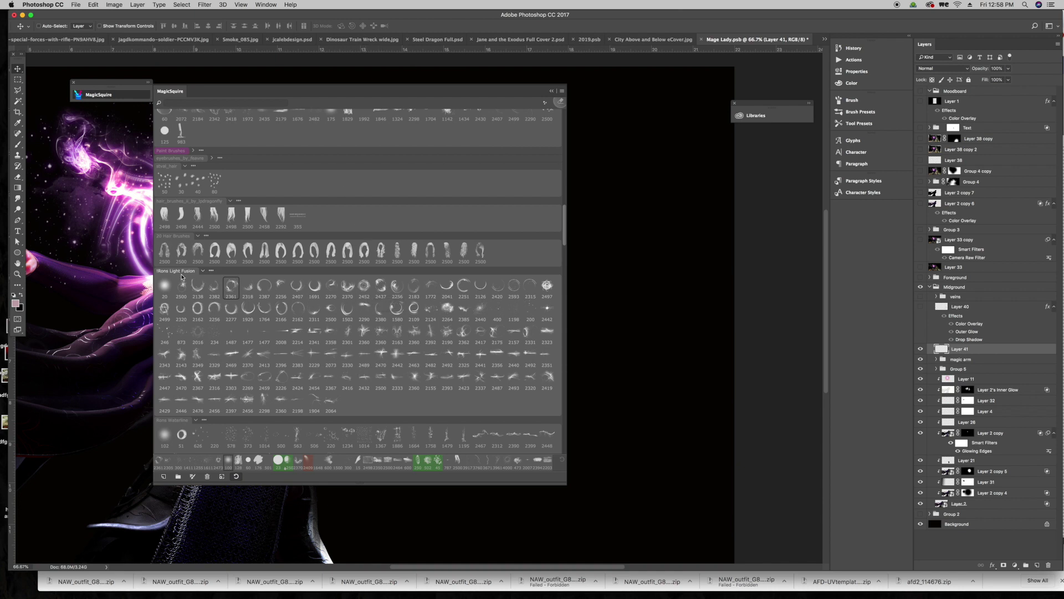
pyautogui.click(225, 288)
pyautogui.click(18, 146)
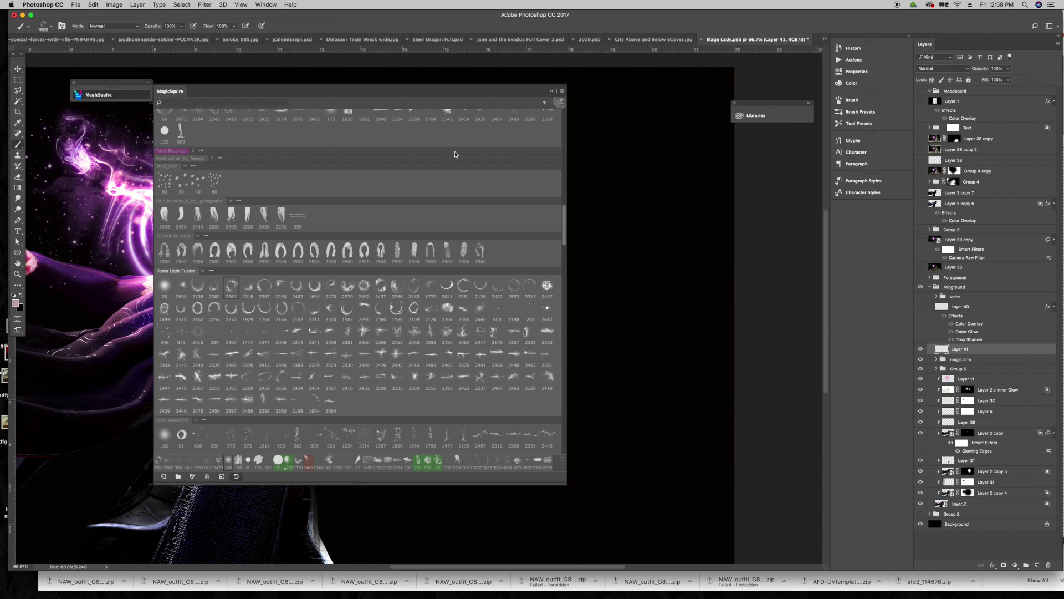
pyautogui.click(551, 90)
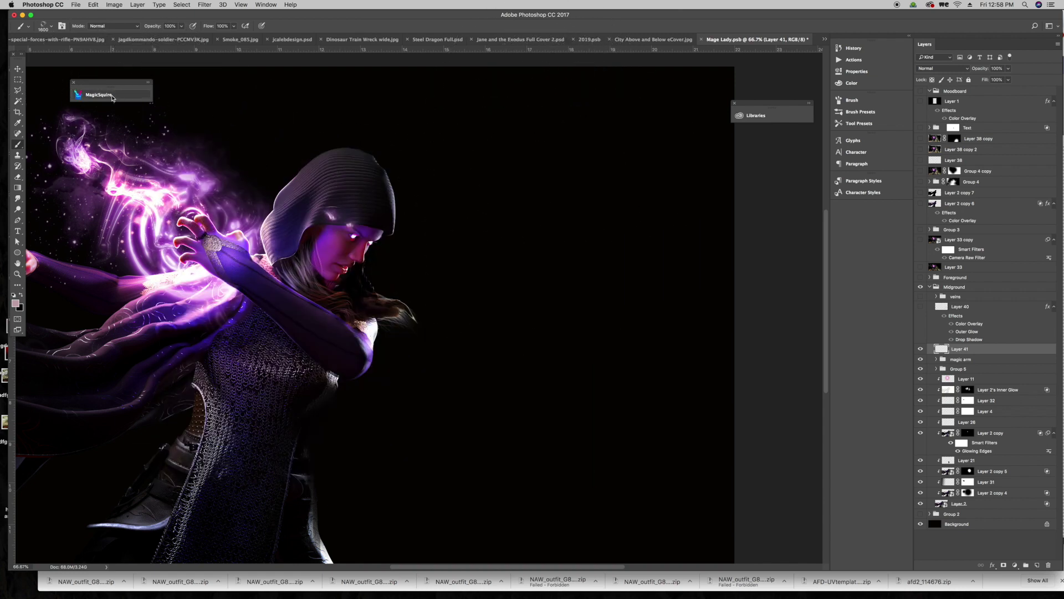
pyautogui.click(102, 95)
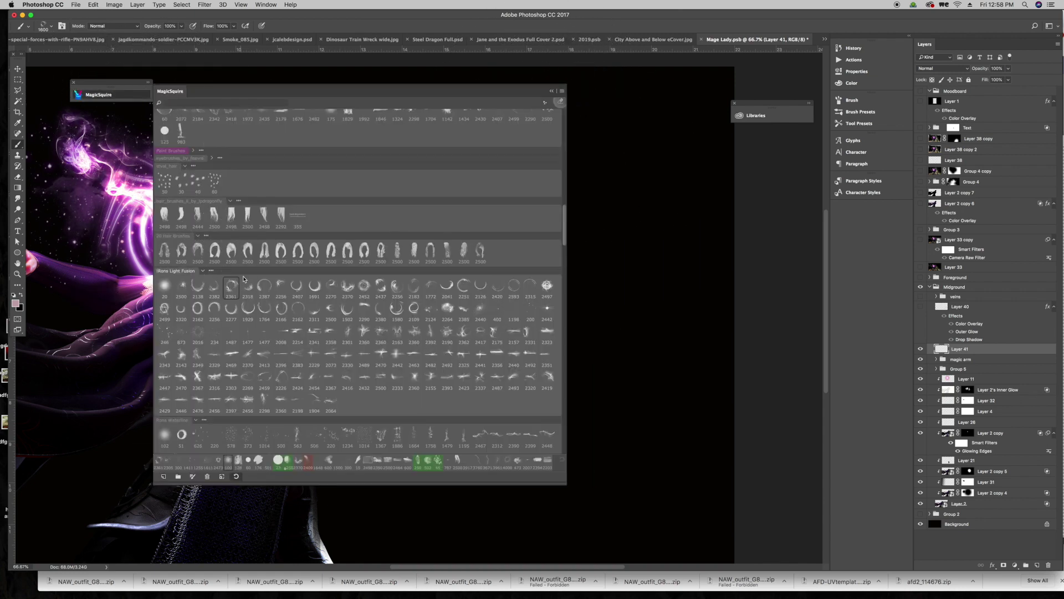
pyautogui.click(551, 90)
# Step: Reduce the brush size to 1300 px and stamp one energy ring on the empty black area beside the character's face
pyautogui.press('[')
pyautogui.press('[')
pyautogui.press('[')
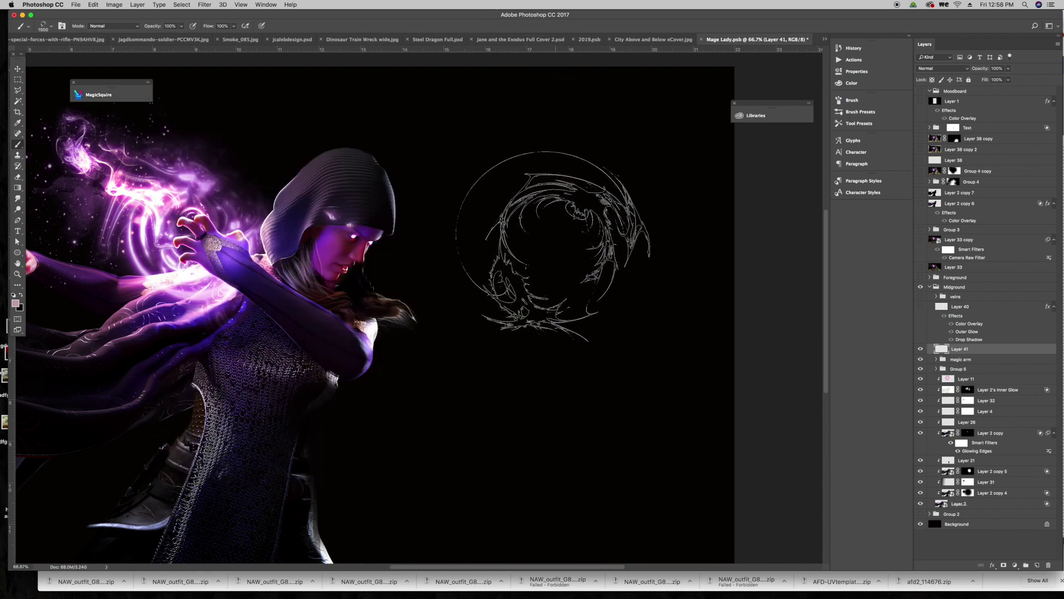
pyautogui.moveTo(537, 240)
pyautogui.mouseDown()
pyautogui.moveTo(551, 228)
pyautogui.moveTo(556, 242)
pyautogui.mouseUp()
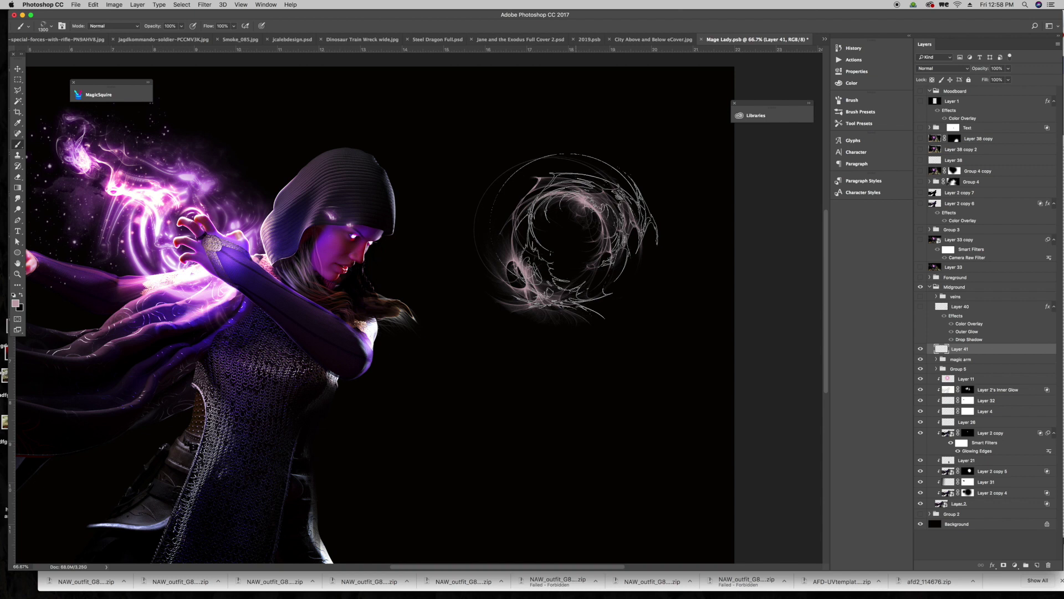
pyautogui.click(566, 237)
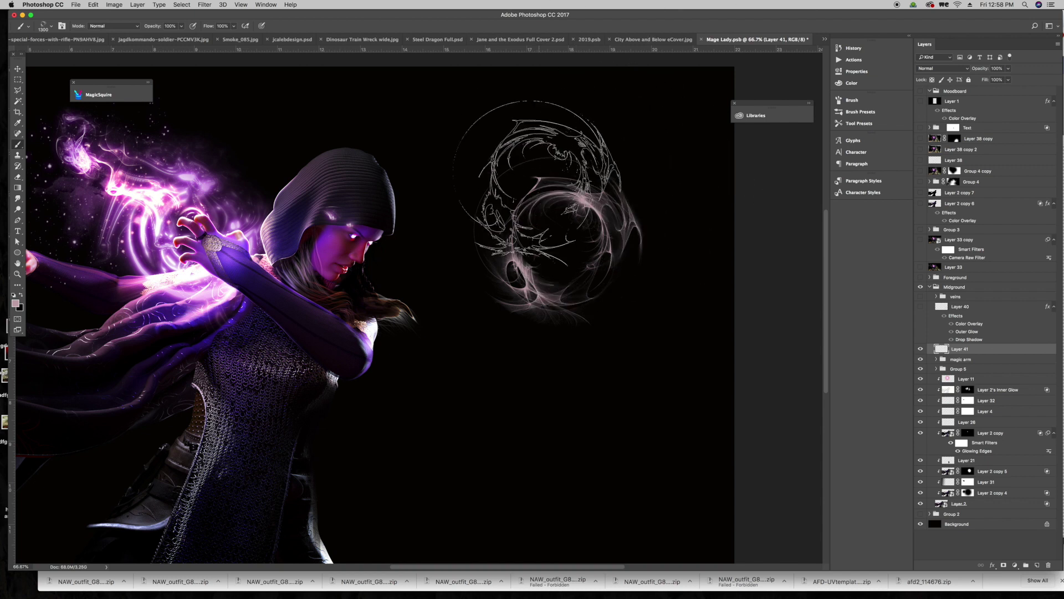
# Step: Nudge the stamped energy ring slightly downward with the Move tool
pyautogui.press('v')
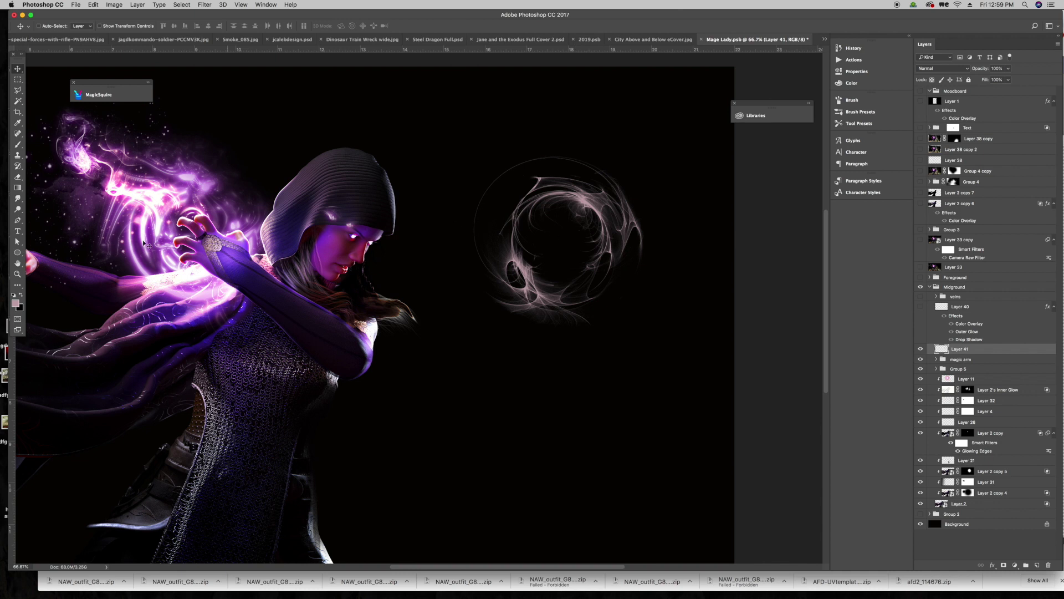
pyautogui.moveTo(607, 215)
pyautogui.mouseDown()
pyautogui.moveTo(612, 206)
pyautogui.moveTo(604, 218)
pyautogui.mouseUp()
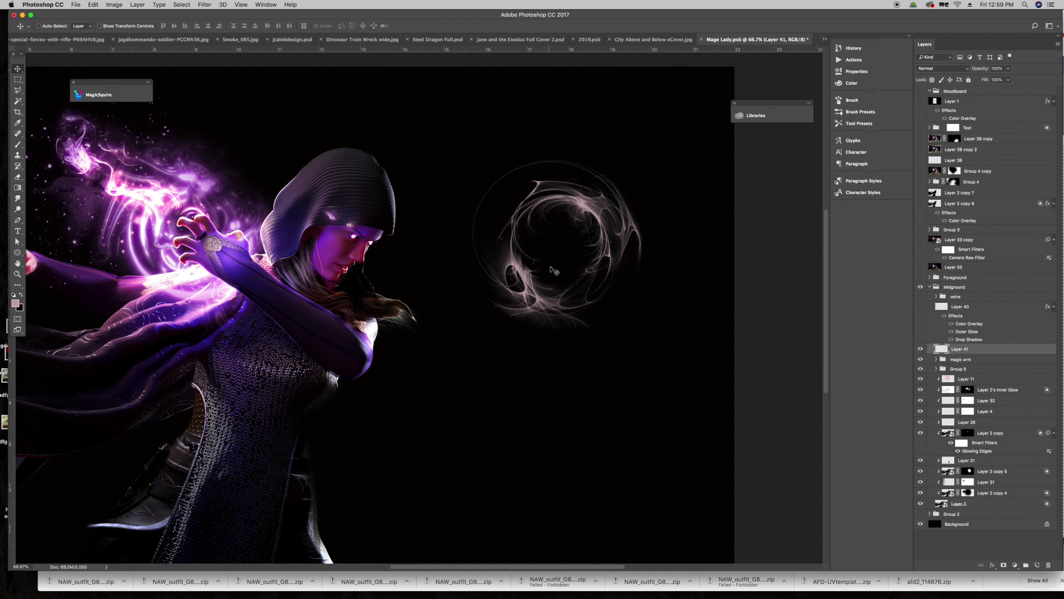
pyautogui.moveTo(597, 225); pyautogui.dragTo(597, 235)
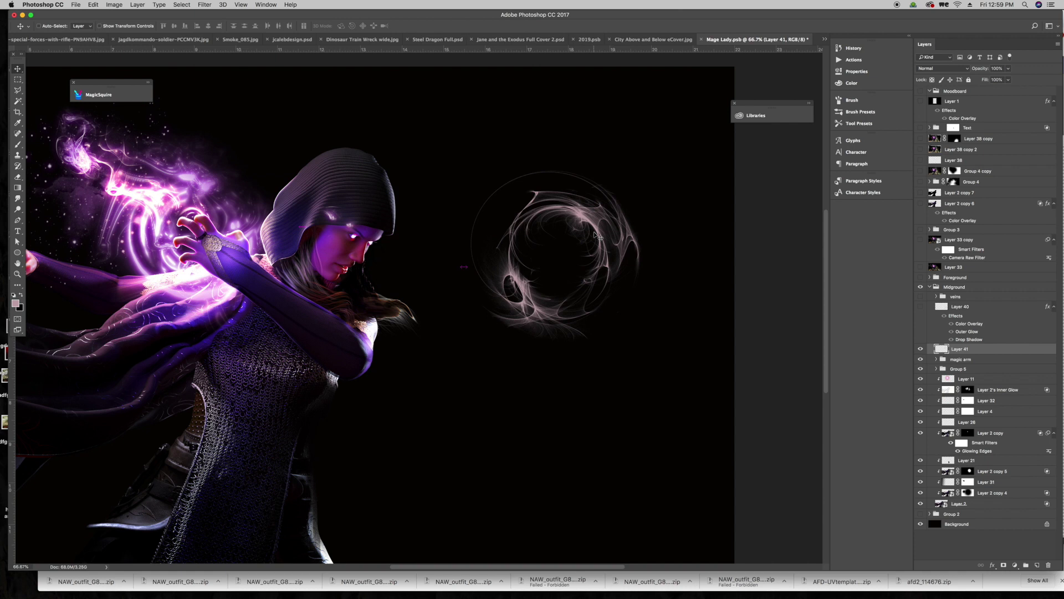
pyautogui.click(992, 565)
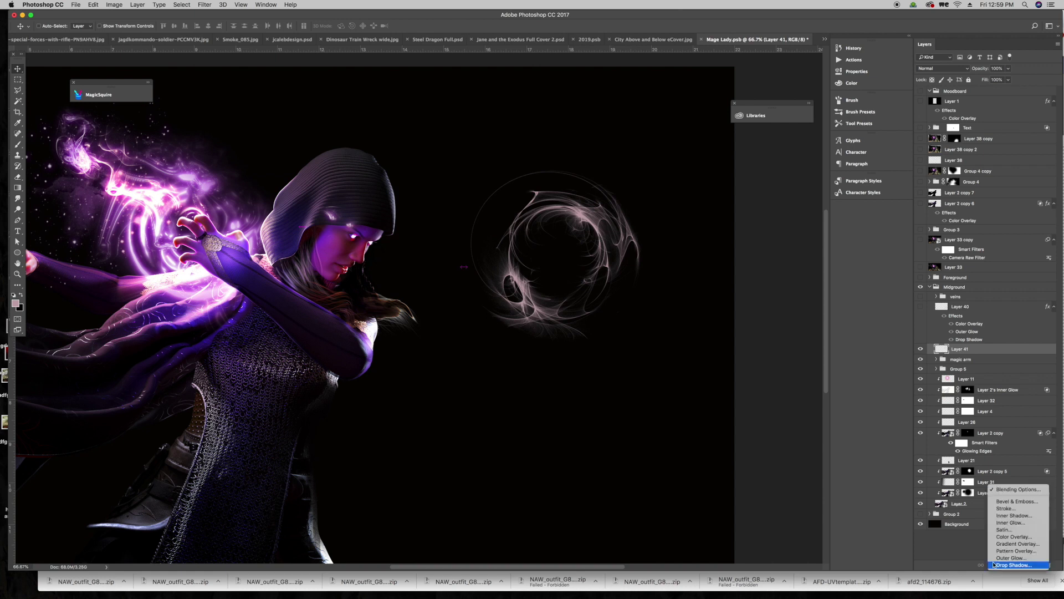
pyautogui.click(1009, 490)
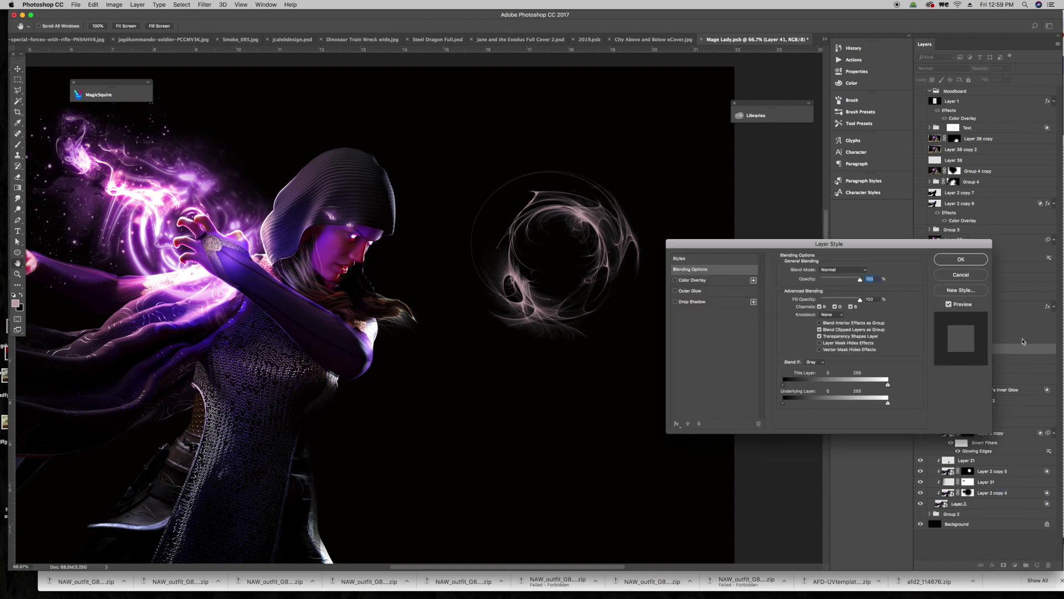
pyautogui.press('Escape')
# Step: Shift the ring slightly and apply the saved red-orange glow preset, last row of the style presets, to its layer
pyautogui.moveTo(582, 243); pyautogui.dragTo(585, 240)
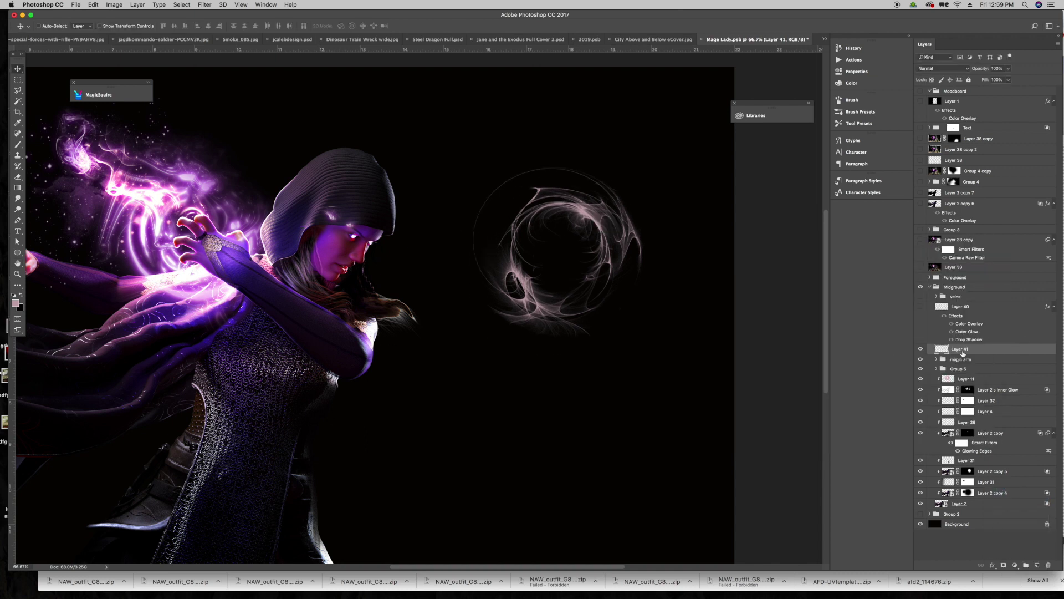
pyautogui.click(992, 565)
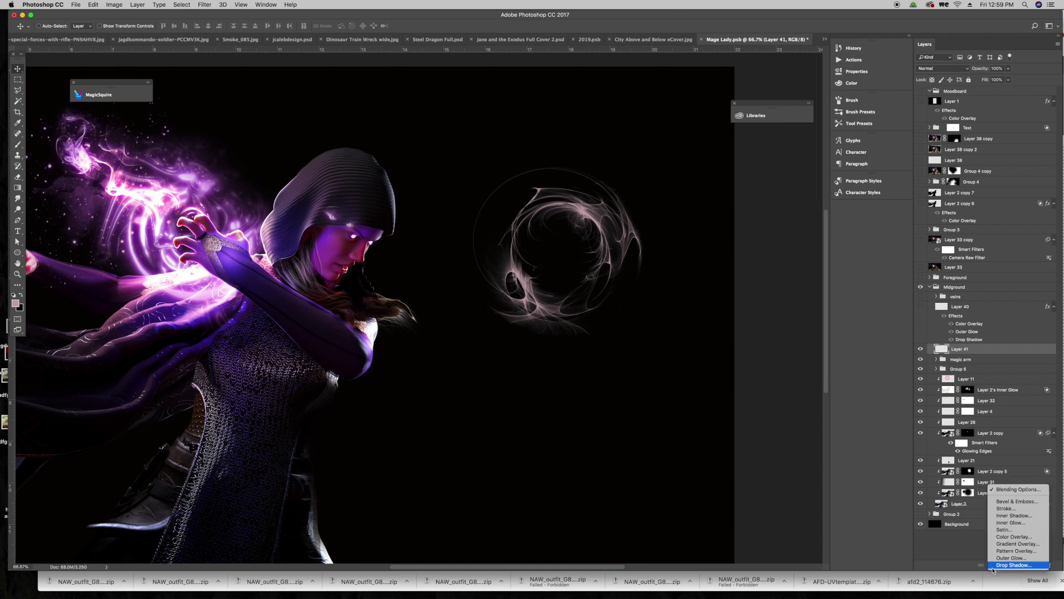
pyautogui.click(1003, 494)
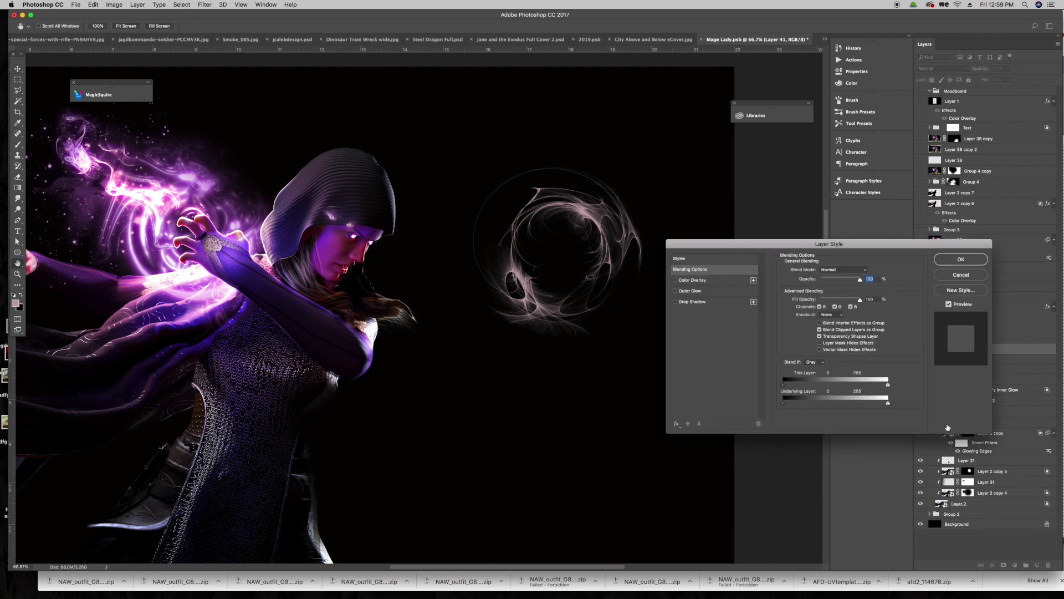
pyautogui.click(702, 261)
pyautogui.moveTo(910, 268); pyautogui.dragTo(910, 413)
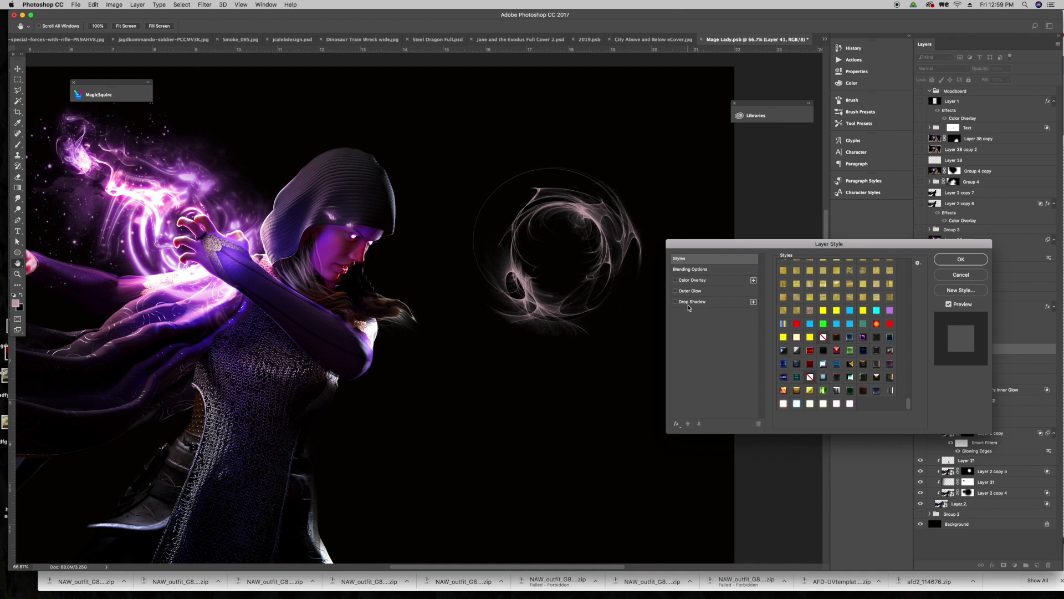
pyautogui.click(783, 404)
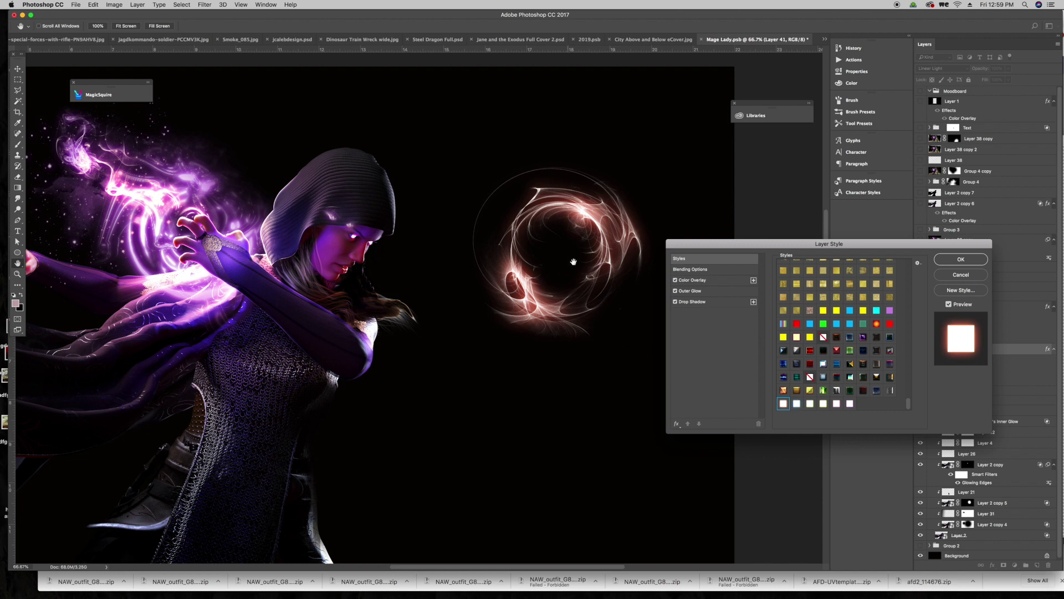
# Step: Preview the other glow presets in the last row on the ring and return to the red-orange one
pyautogui.click(797, 404)
pyautogui.click(810, 404)
pyautogui.click(823, 403)
pyautogui.click(850, 403)
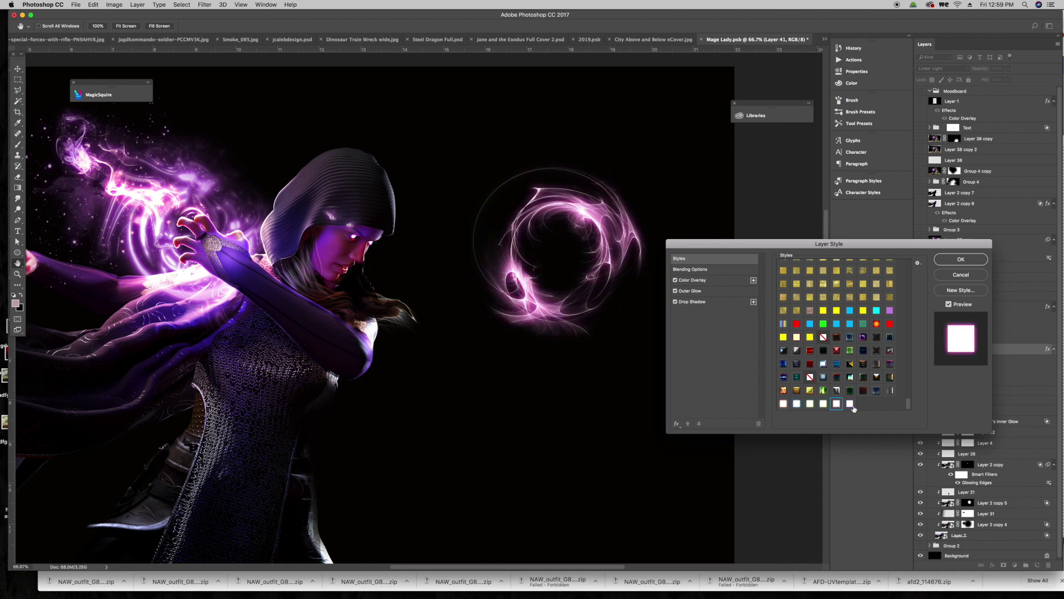
pyautogui.click(783, 403)
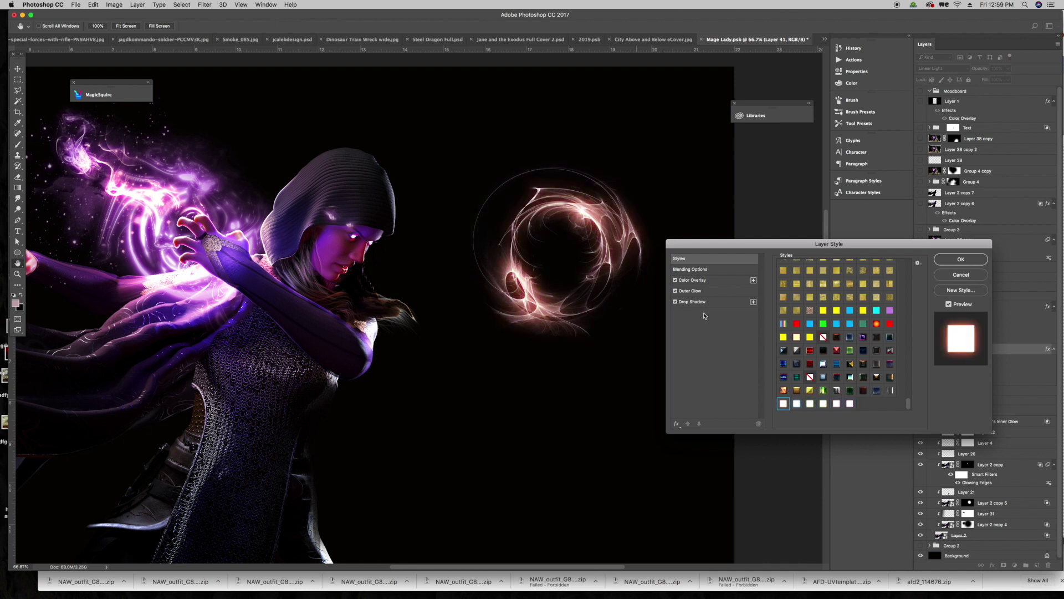
# Step: Review the ring's Color Overlay, Outer Glow and Drop Shadow settings and inspect the overlay color without changing it
pyautogui.click(715, 282)
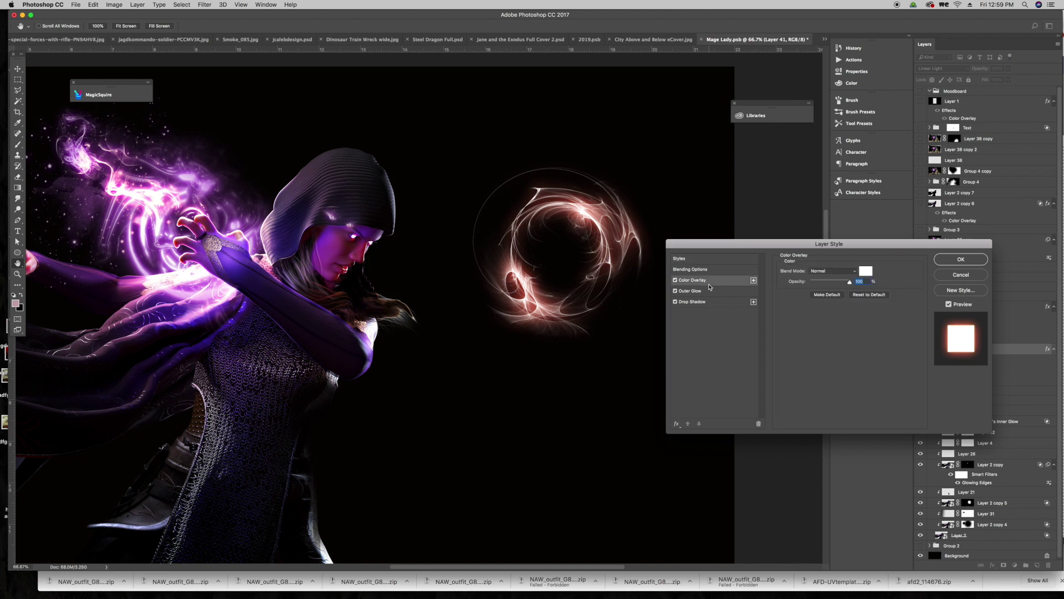
pyautogui.click(710, 292)
pyautogui.click(714, 303)
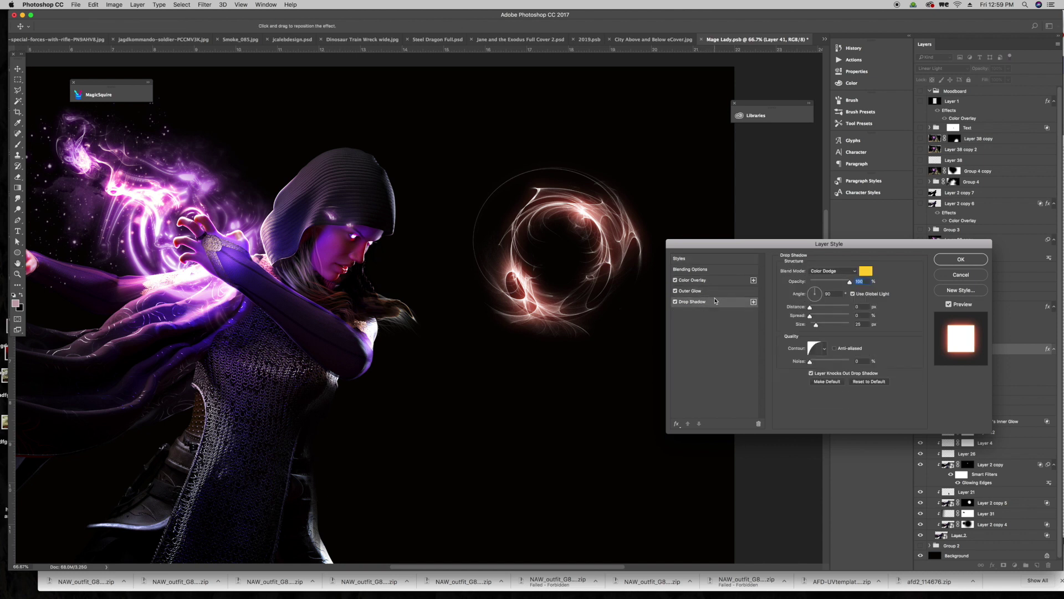
pyautogui.click(718, 283)
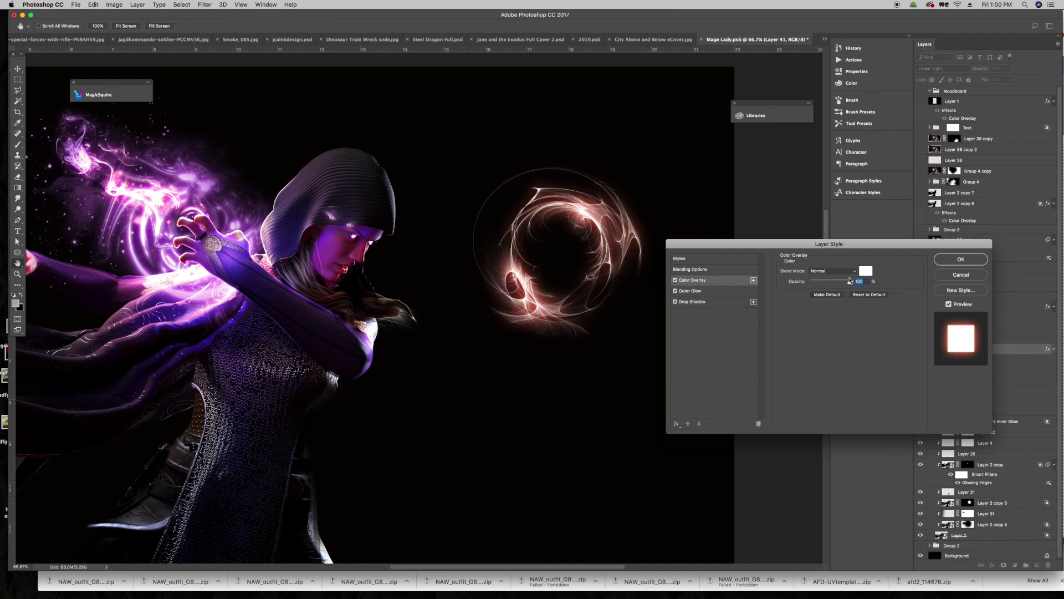
pyautogui.click(865, 271)
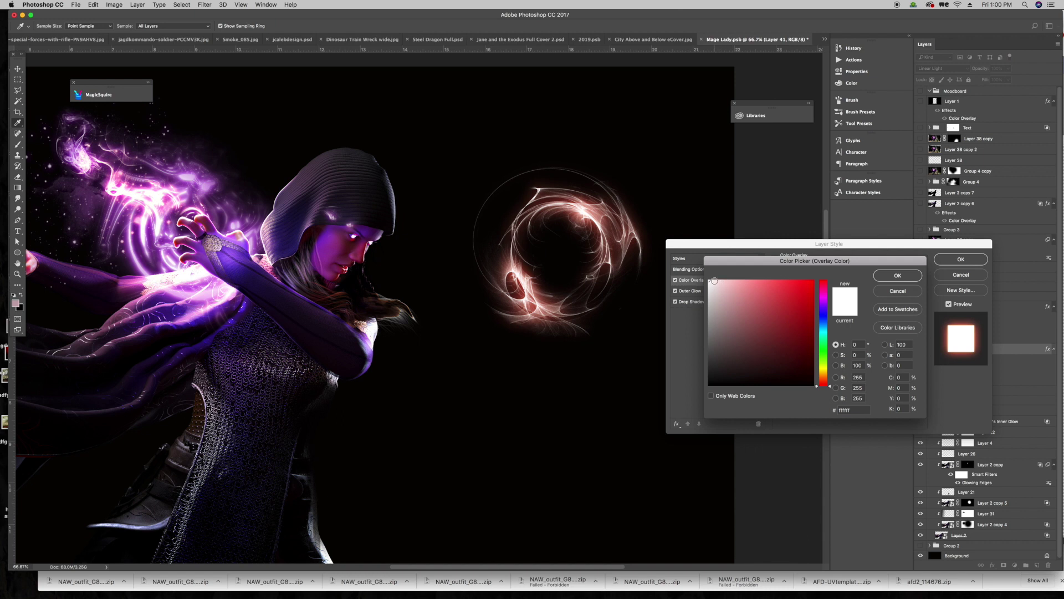
pyautogui.click(899, 292)
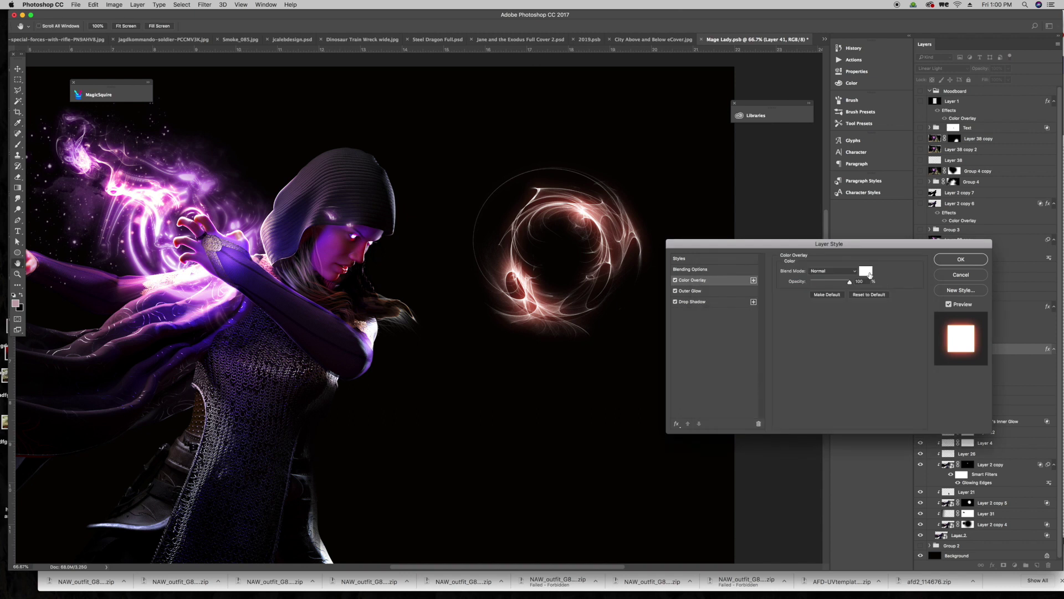
# Step: Try a red Color Overlay on the ring, then return the overlay color to white
pyautogui.click(836, 271)
pyautogui.click(831, 271)
pyautogui.click(866, 271)
pyautogui.moveTo(726, 282); pyautogui.dragTo(775, 281)
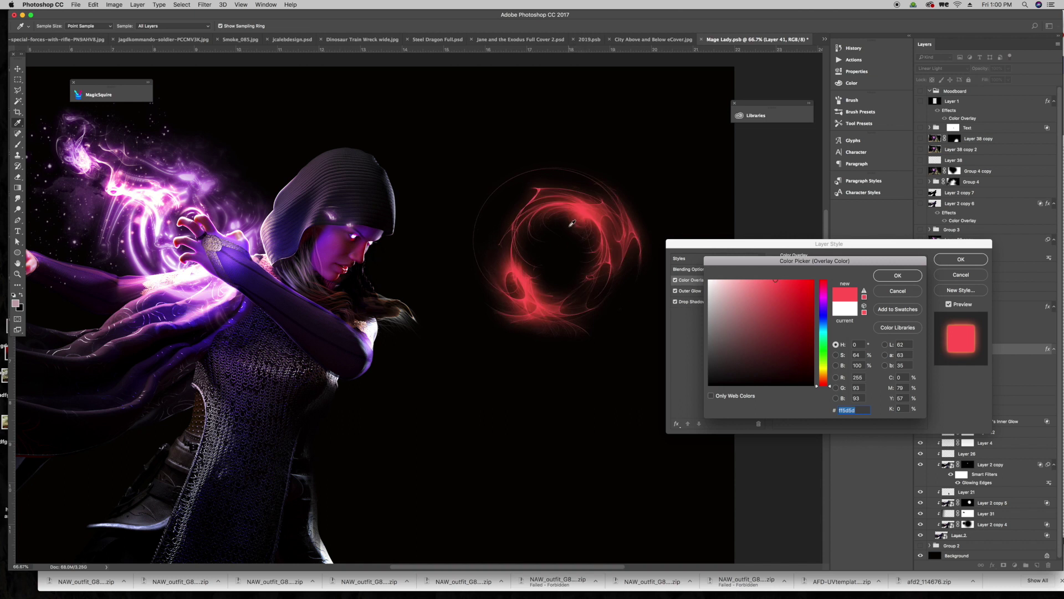
pyautogui.moveTo(739, 284); pyautogui.dragTo(708, 280)
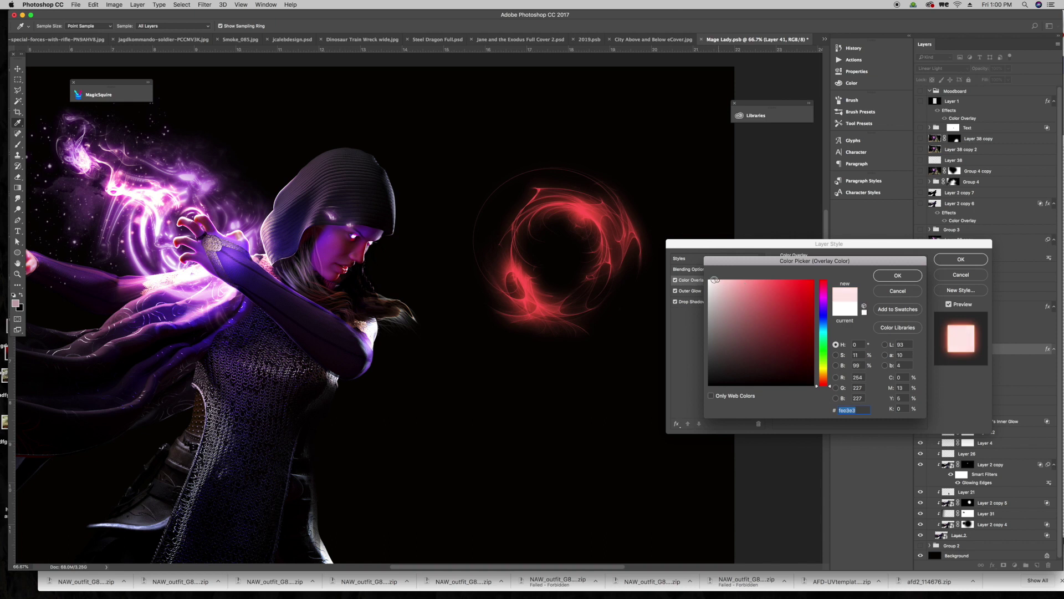
pyautogui.click(892, 276)
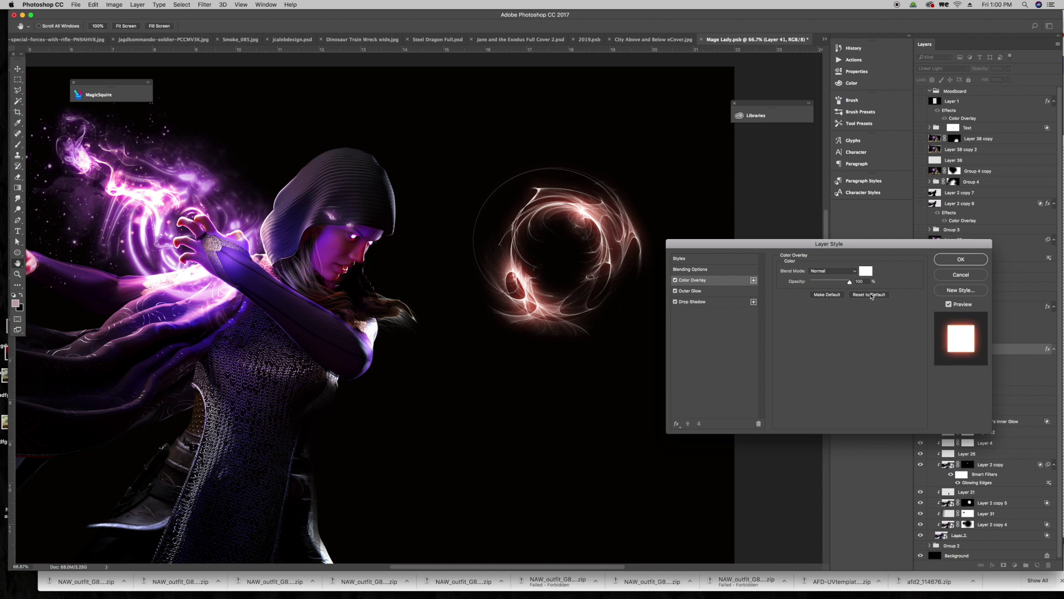
# Step: Try blue, magenta and yellow Outer Glow colors on the ring and settle on bright red ff0e0e
pyautogui.click(704, 291)
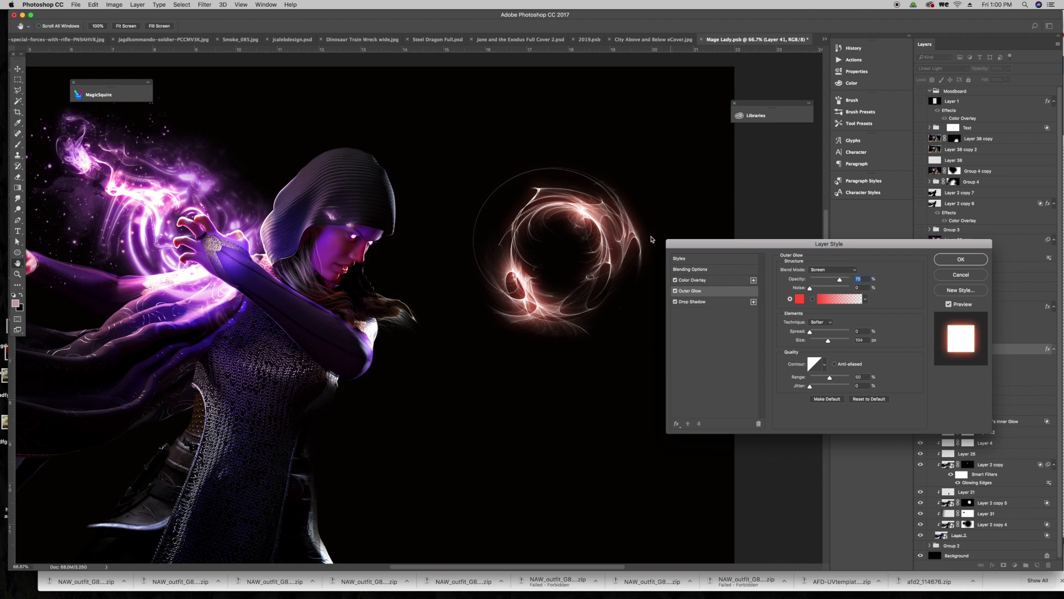
pyautogui.click(799, 299)
pyautogui.moveTo(799, 300)
pyautogui.mouseDown()
pyautogui.moveTo(788, 274)
pyautogui.moveTo(804, 279)
pyautogui.mouseUp()
pyautogui.click(824, 345)
pyautogui.moveTo(821, 366); pyautogui.dragTo(823, 298)
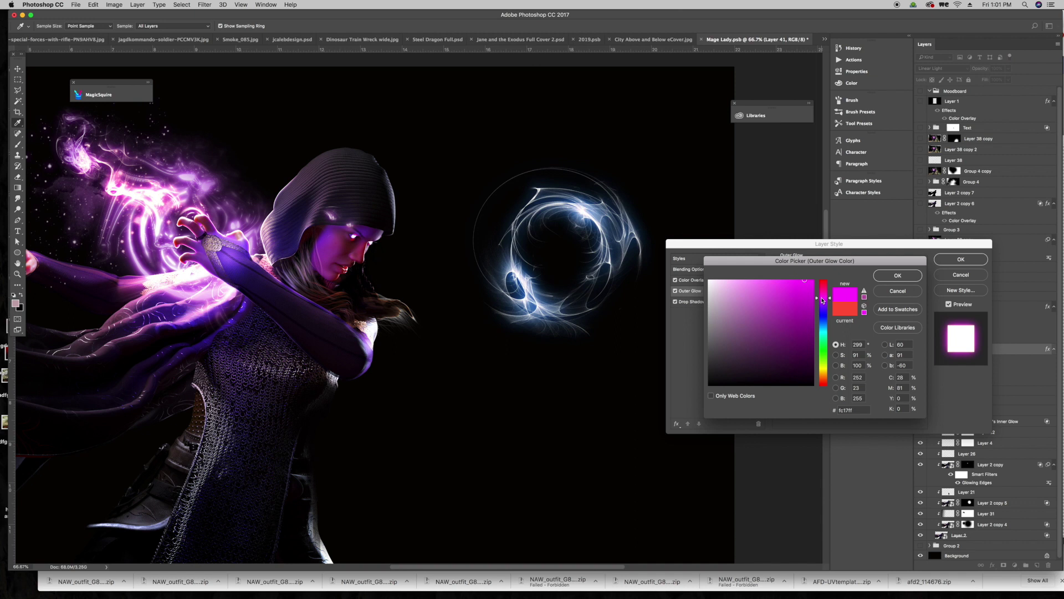
pyautogui.click(824, 377)
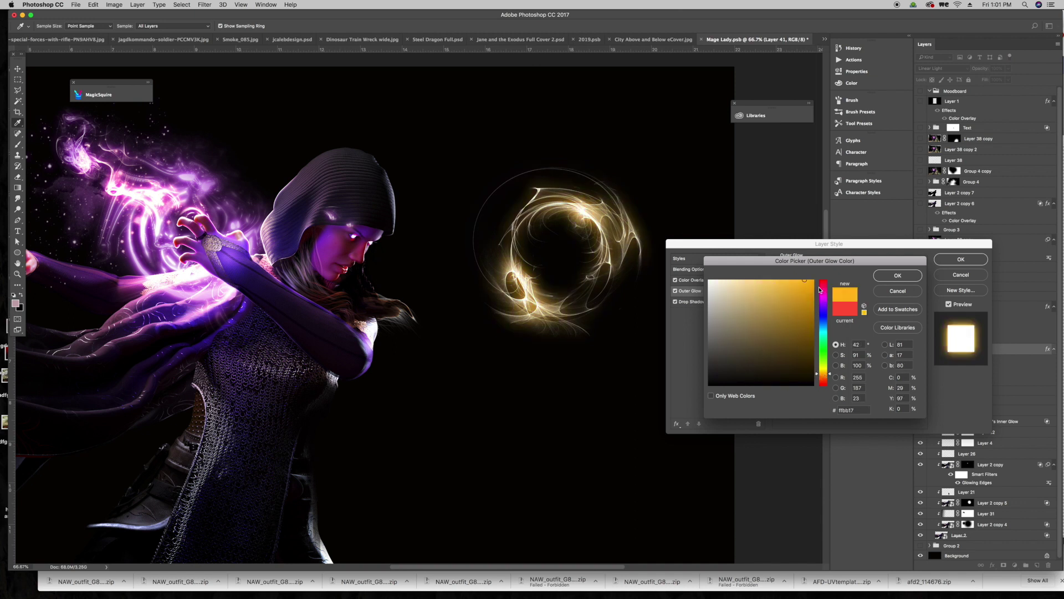
pyautogui.click(822, 280)
pyautogui.click(783, 281)
pyautogui.moveTo(790, 287); pyautogui.dragTo(808, 279)
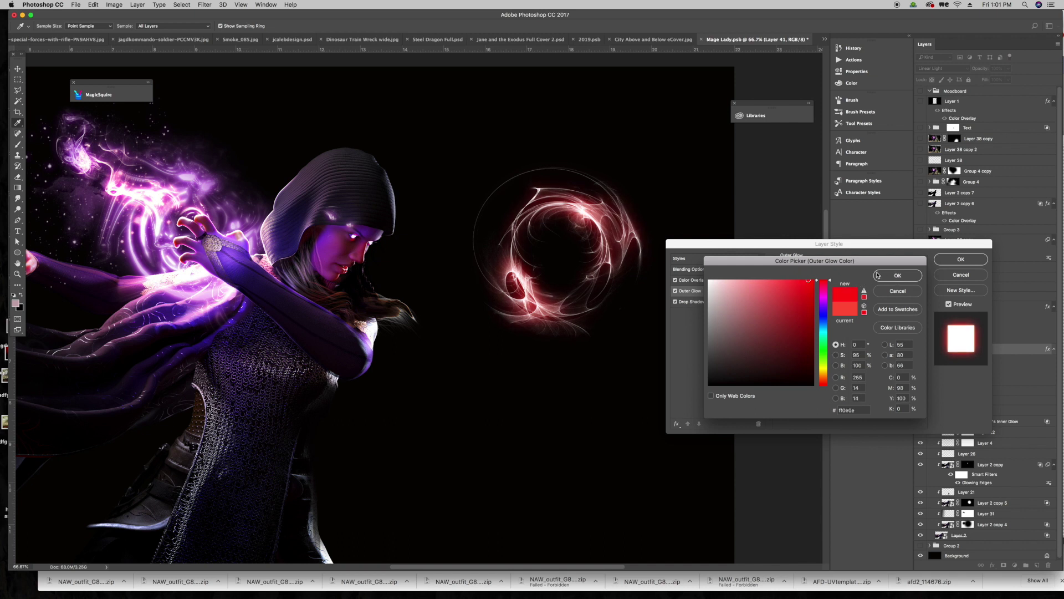
pyautogui.click(912, 275)
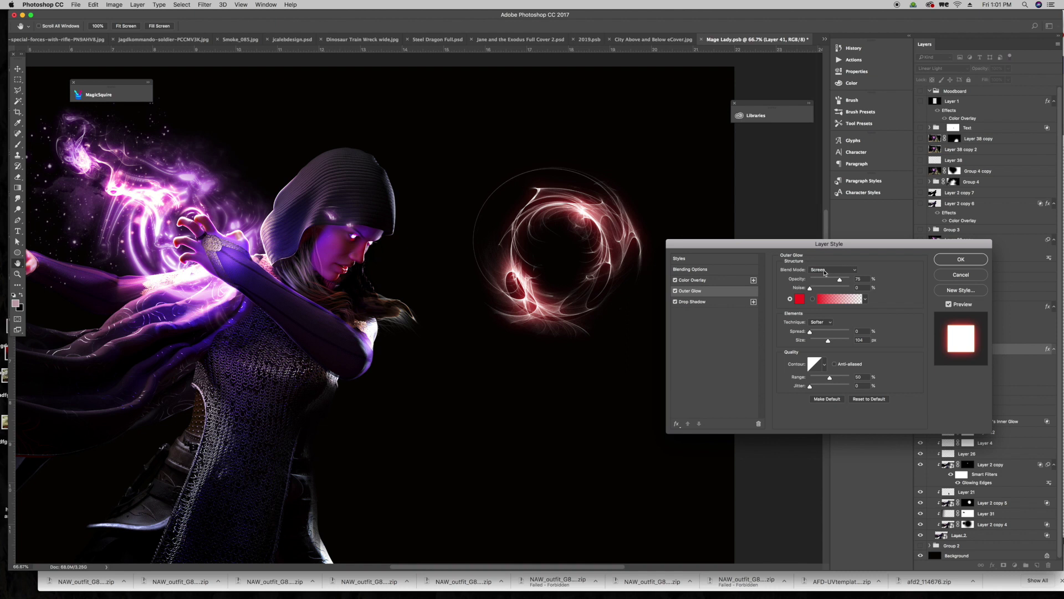
# Step: Keep the Outer Glow in Screen mode, test a lower opacity, and raise the opacity to 100%
pyautogui.click(824, 273)
pyautogui.click(886, 271)
pyautogui.click(845, 271)
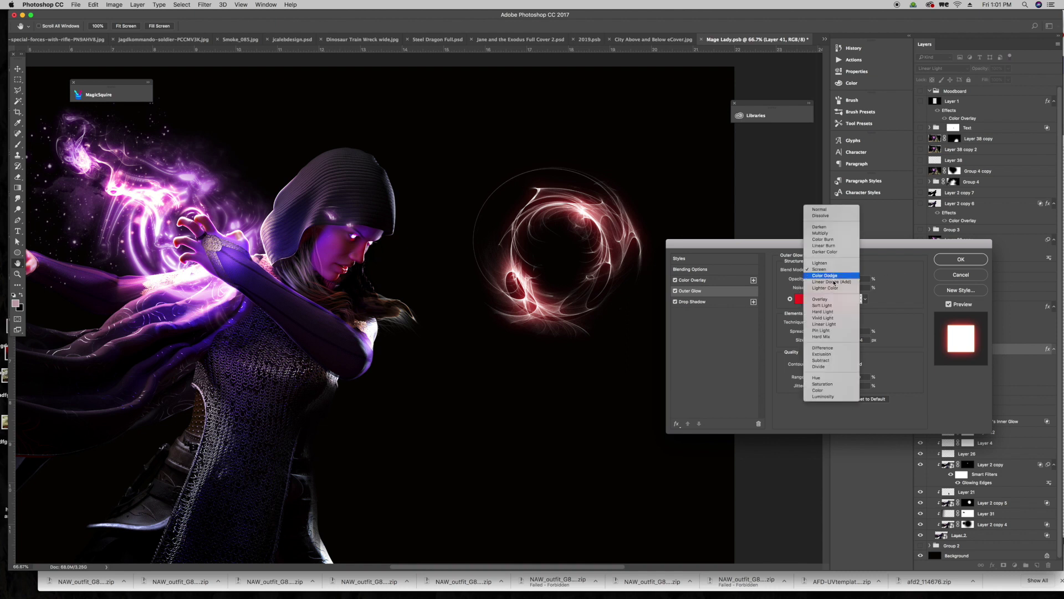
pyautogui.click(844, 271)
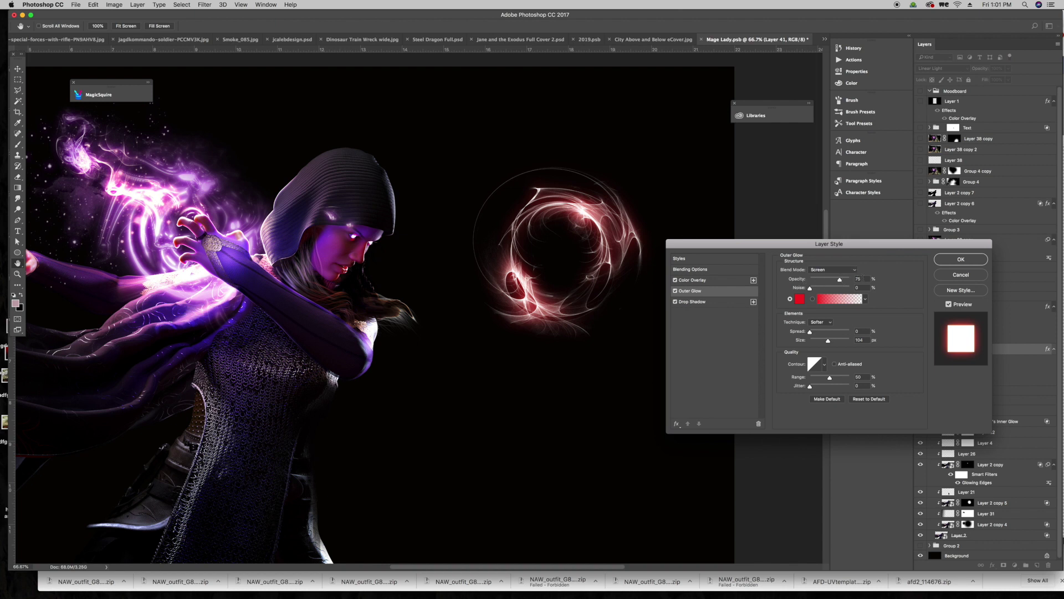
pyautogui.moveTo(843, 281); pyautogui.dragTo(822, 282)
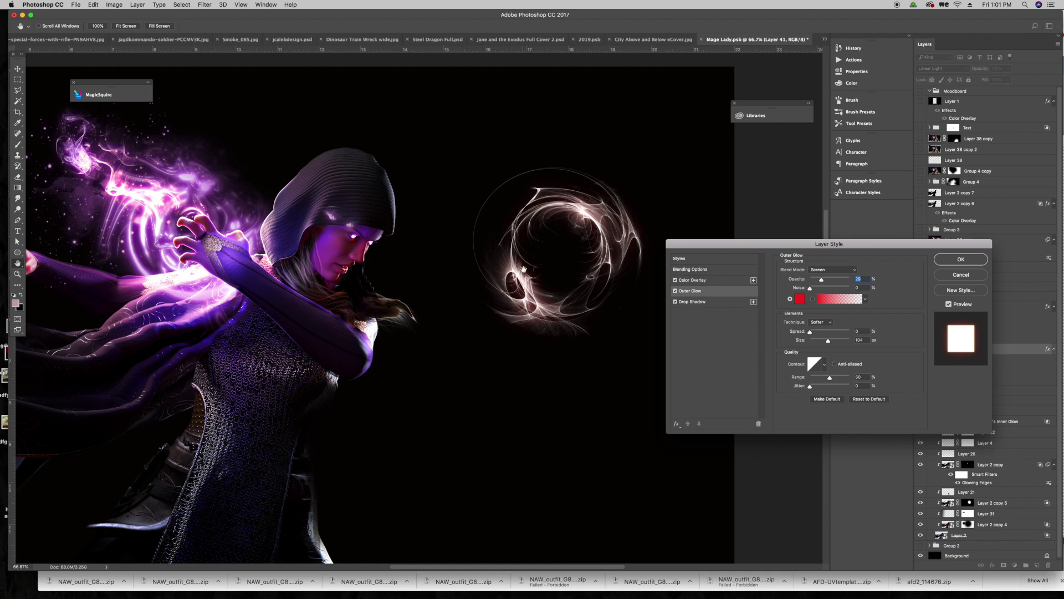
pyautogui.moveTo(841, 282); pyautogui.dragTo(850, 280)
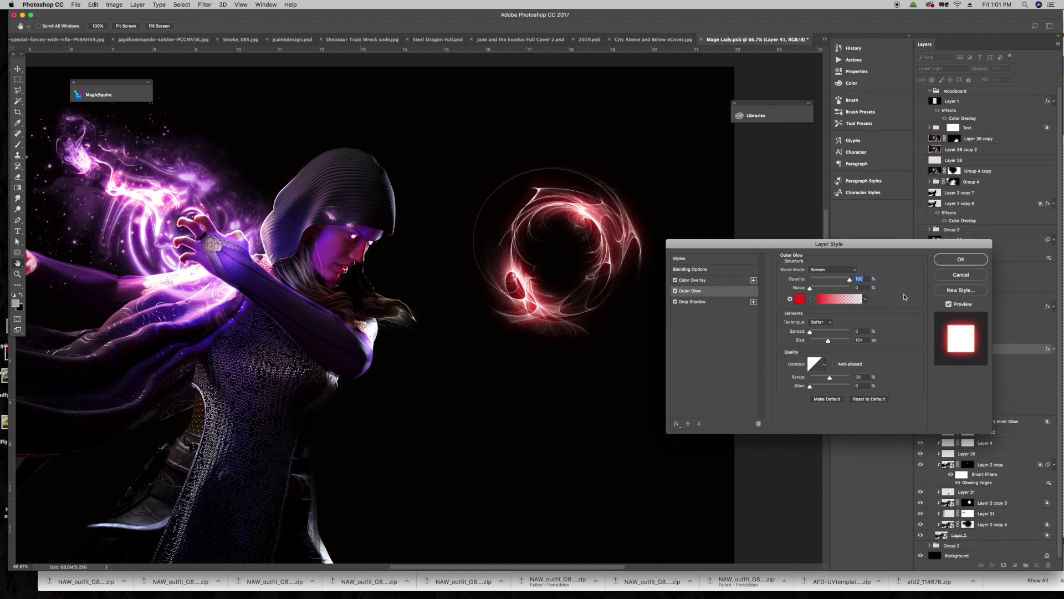
# Step: Compare a small and a large Outer Glow size with the Softer technique, and slightly lower the glow's range
pyautogui.click(829, 325)
pyautogui.click(823, 326)
pyautogui.moveTo(830, 343)
pyautogui.mouseDown()
pyautogui.moveTo(842, 344)
pyautogui.moveTo(818, 344)
pyautogui.mouseUp()
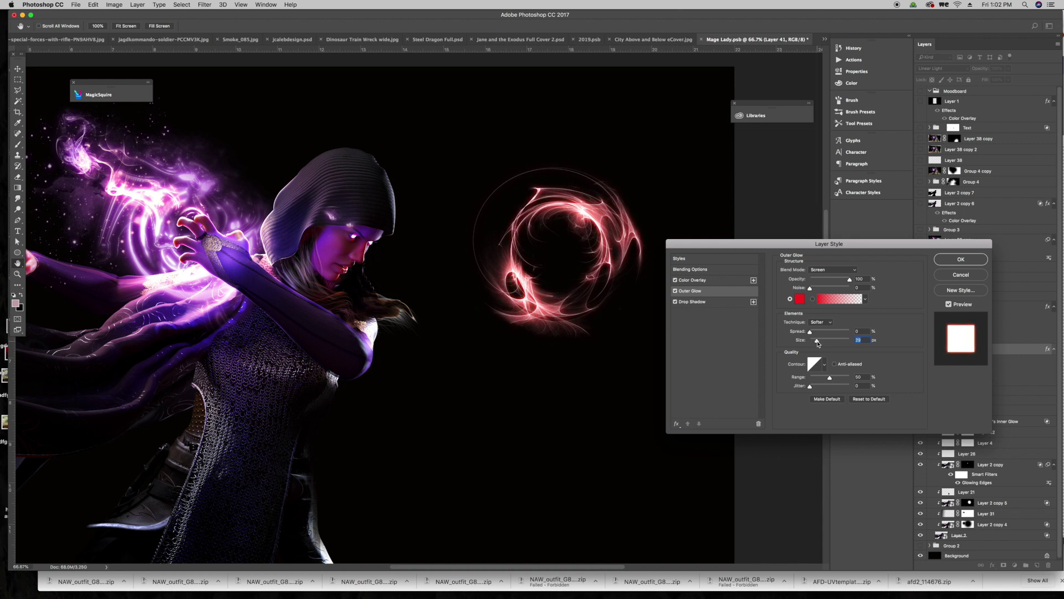
pyautogui.moveTo(817, 343); pyautogui.dragTo(841, 343)
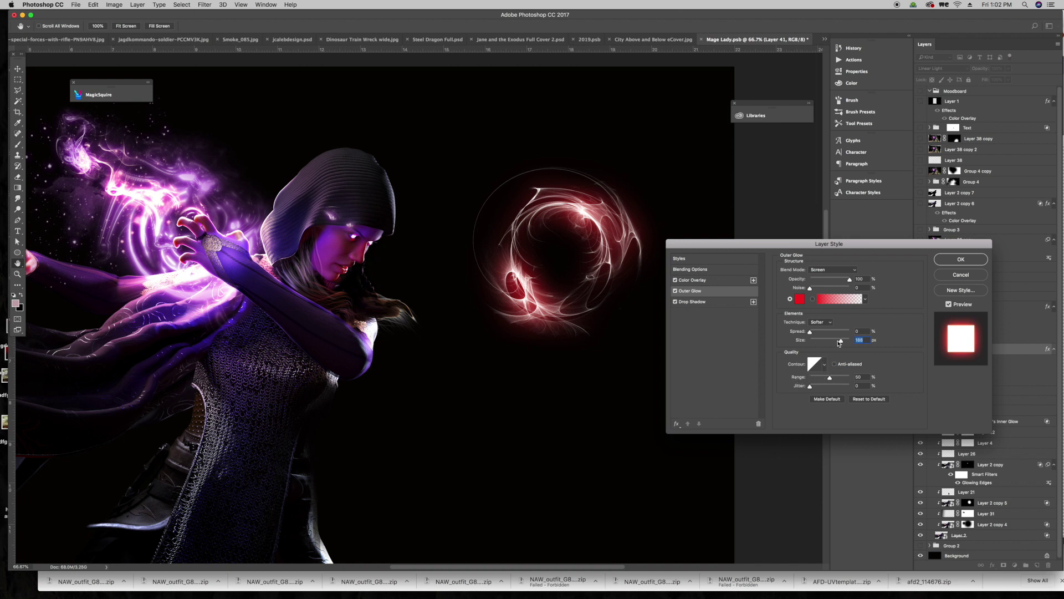
pyautogui.moveTo(830, 378)
pyautogui.mouseDown()
pyautogui.moveTo(840, 382)
pyautogui.moveTo(810, 381)
pyautogui.moveTo(842, 381)
pyautogui.moveTo(826, 379)
pyautogui.mouseUp()
# Step: Inspect the Drop Shadow's Color Dodge settings and discard the layer style edits on the ring
pyautogui.click(718, 304)
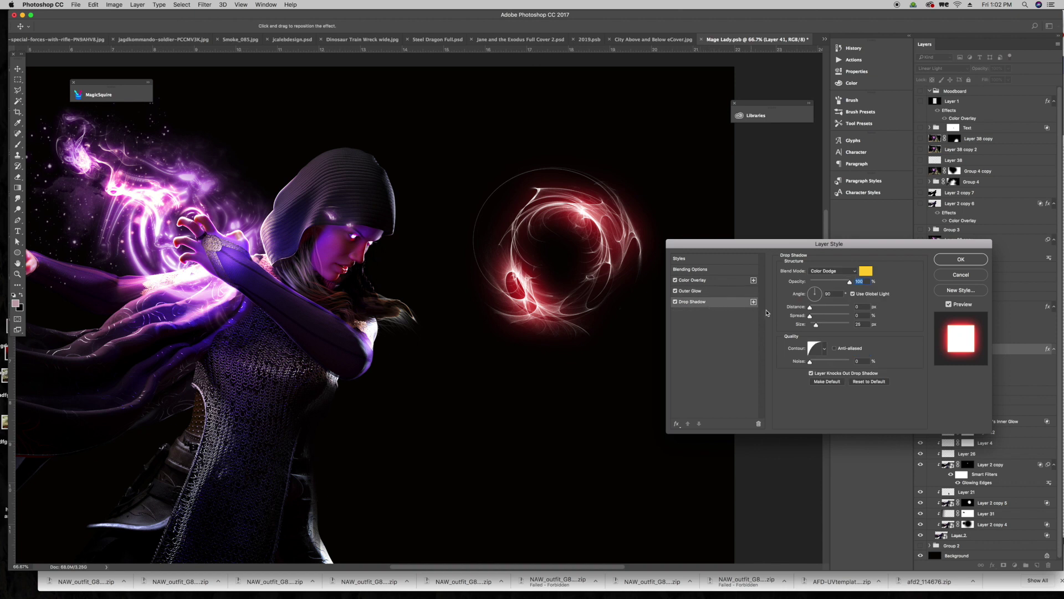
pyautogui.click(847, 273)
pyautogui.click(889, 273)
pyautogui.click(955, 275)
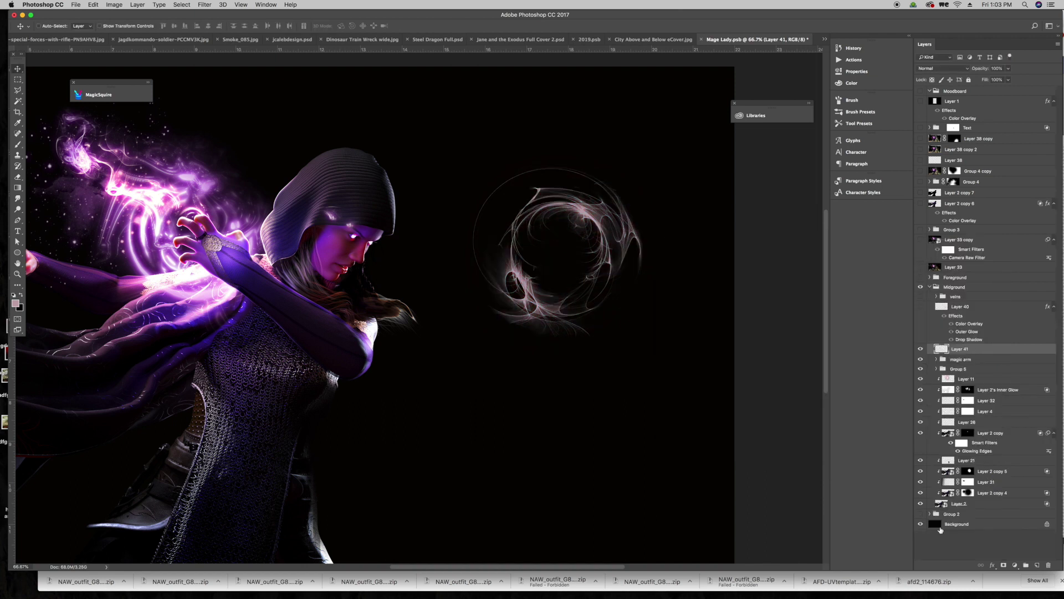
# Step: Show the Group 2 background and move the ring down over its smoky clouds
pyautogui.click(920, 515)
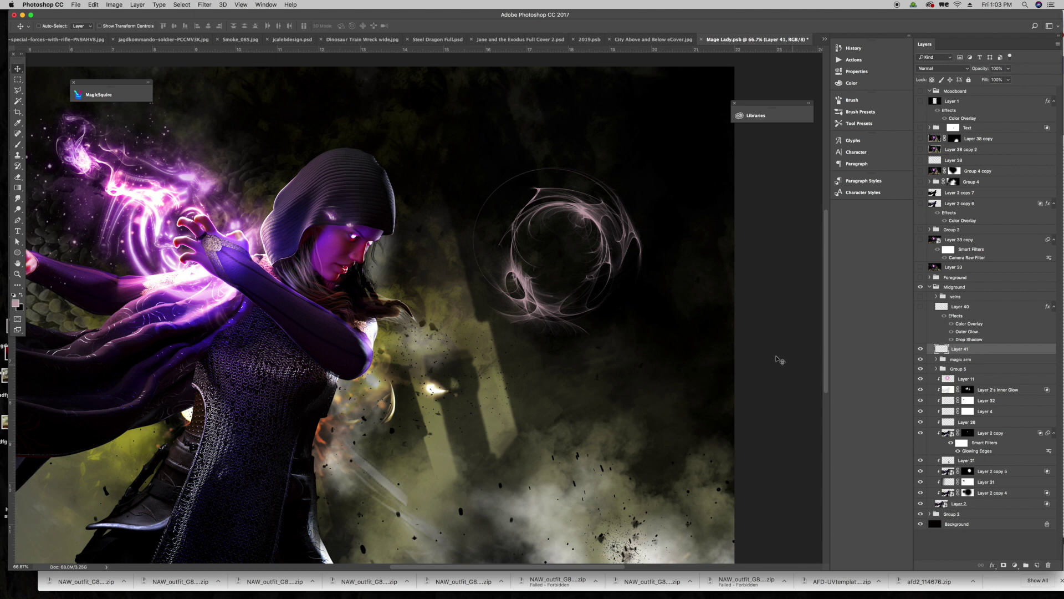
pyautogui.moveTo(574, 284); pyautogui.dragTo(570, 439)
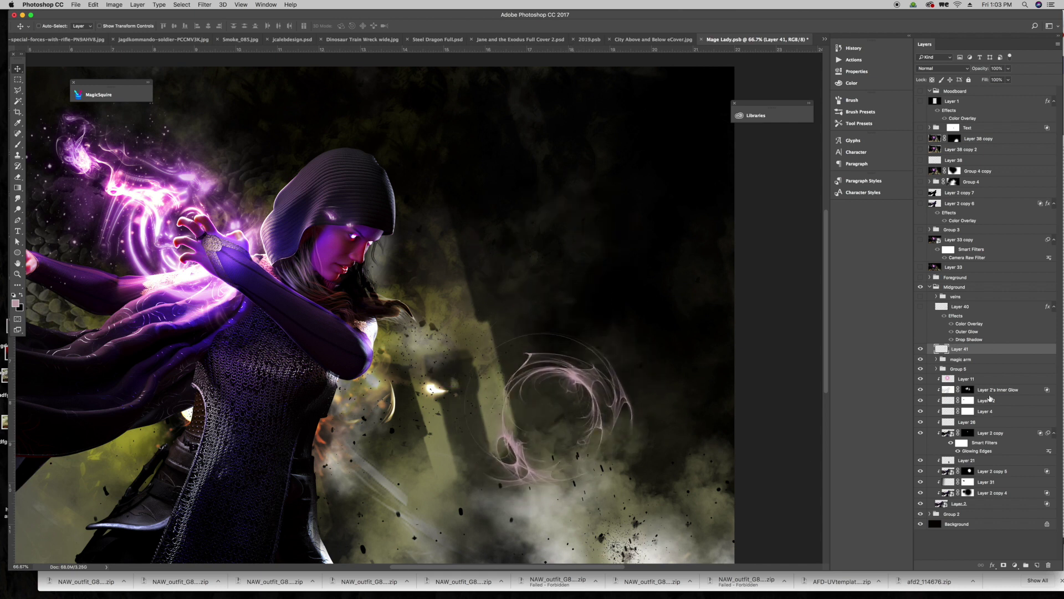
# Step: Apply the red-orange glow preset, first in the last row of style presets, to the ring on Layer 41
pyautogui.click(1016, 563)
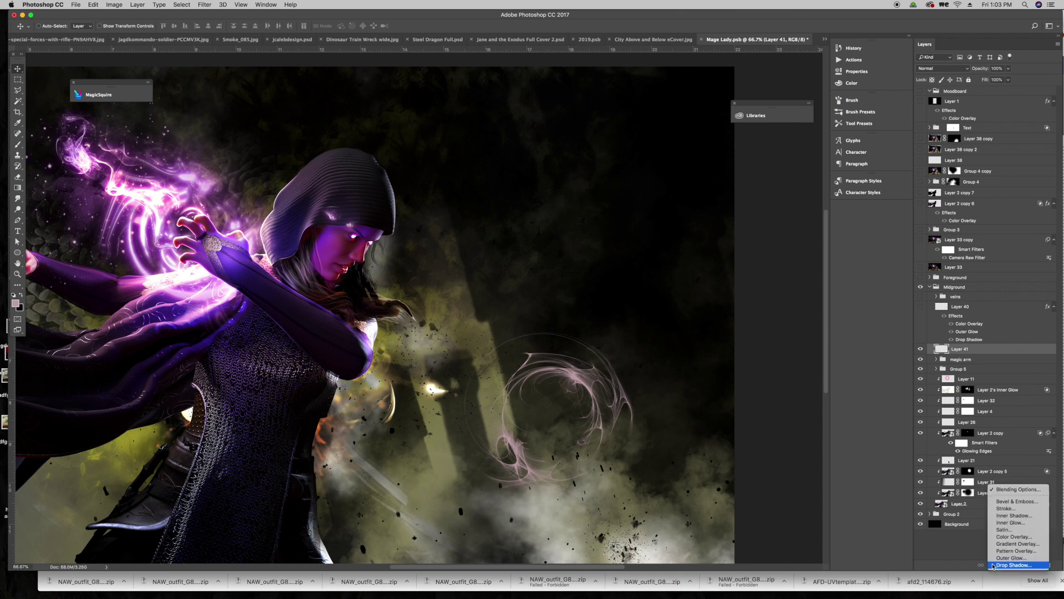
pyautogui.press('Escape')
pyautogui.doubleClick(968, 249)
pyautogui.click(679, 258)
pyautogui.scroll(-10, 886, 360)
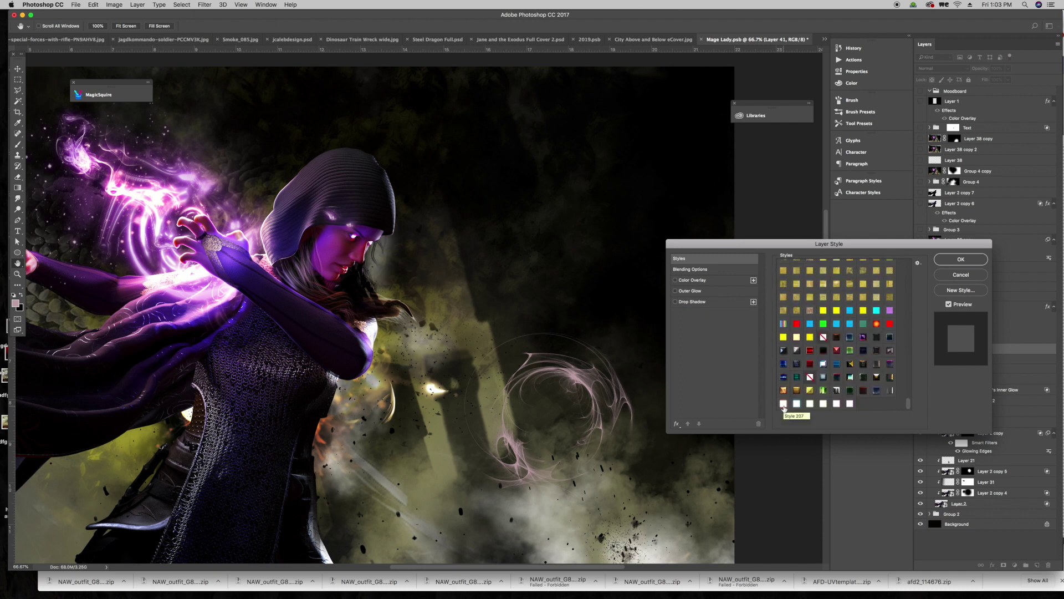
pyautogui.click(783, 404)
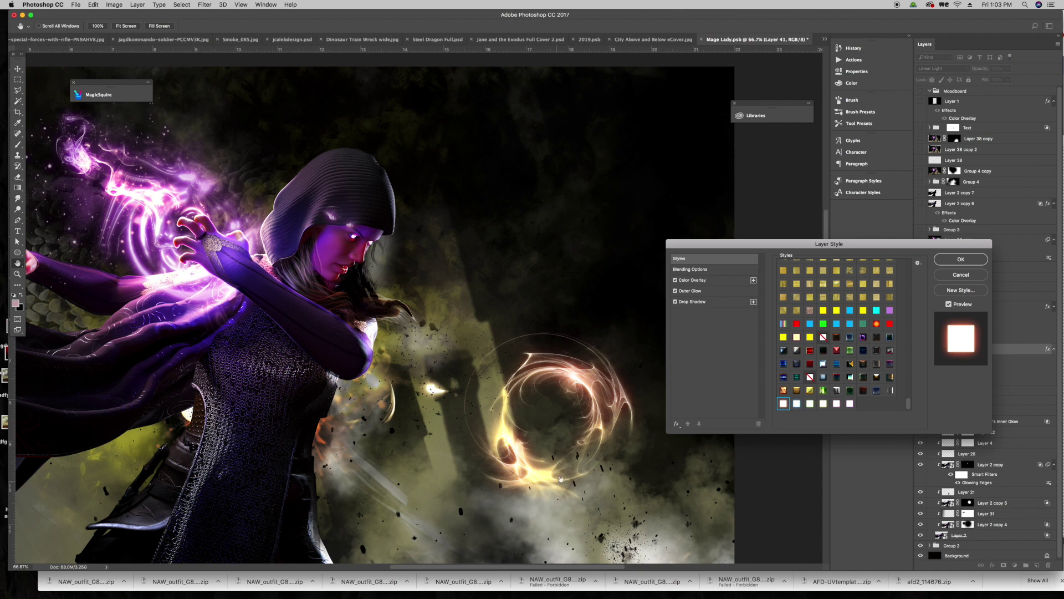
# Step: Compare the ring with Drop Shadow off and on, then lower the Drop Shadow opacity to about 63%
pyautogui.moveTo(561, 479); pyautogui.dragTo(511, 381)
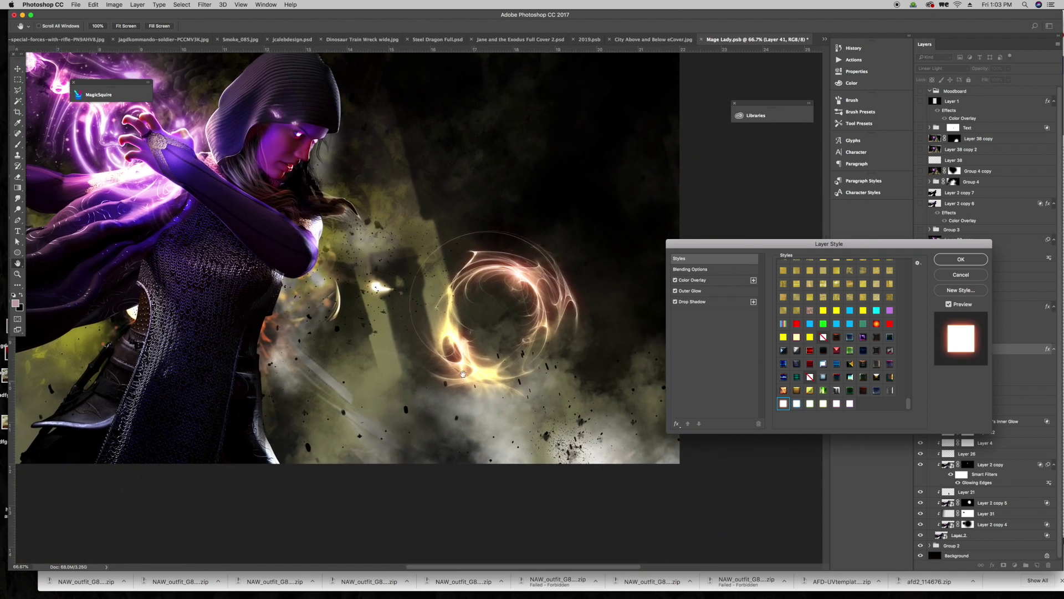
pyautogui.click(691, 302)
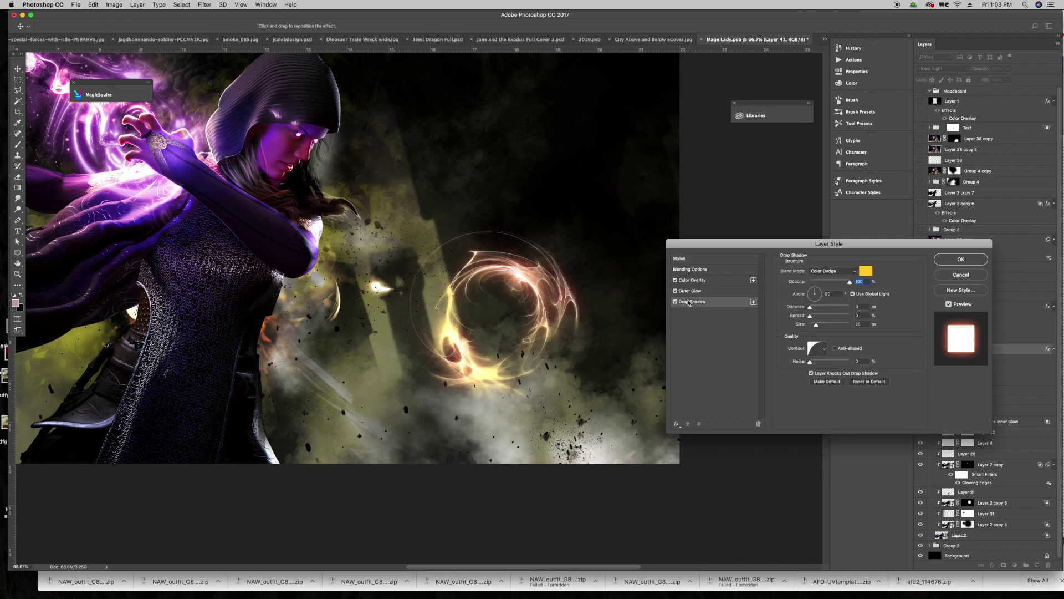
pyautogui.click(676, 302)
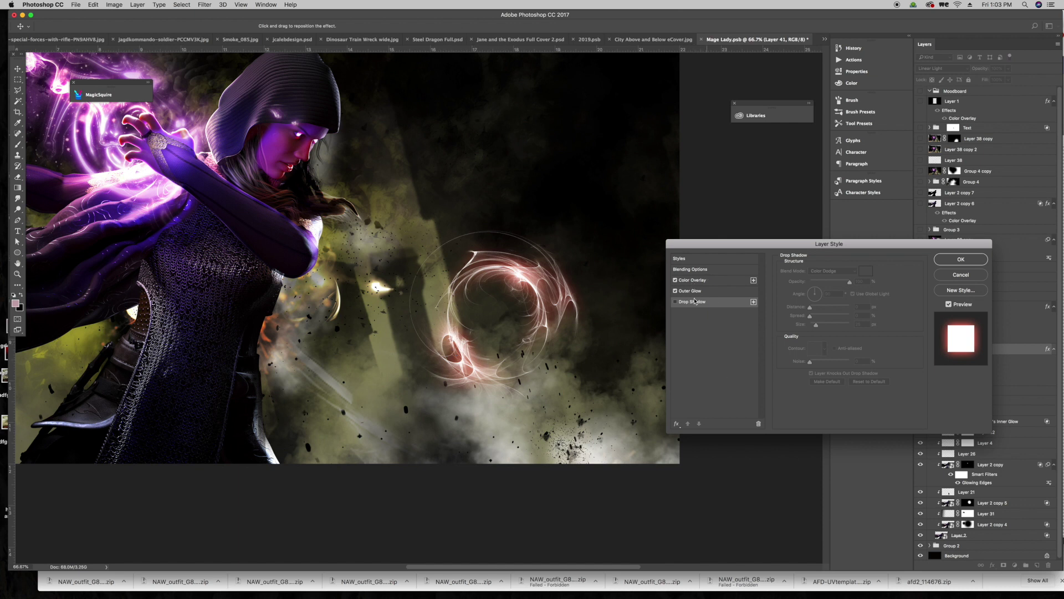
pyautogui.click(674, 303)
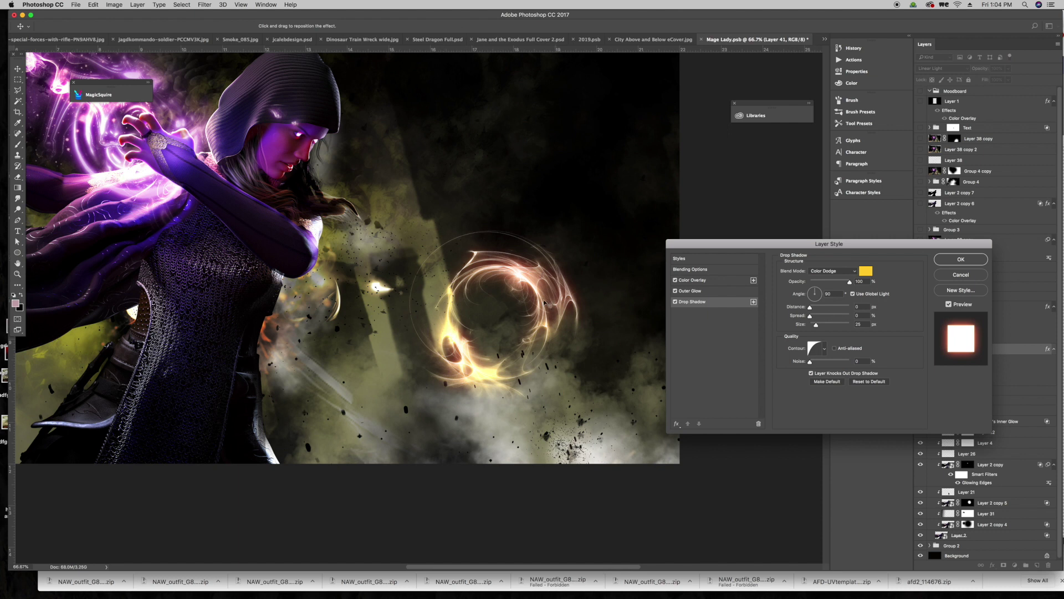
pyautogui.moveTo(836, 286); pyautogui.dragTo(837, 286)
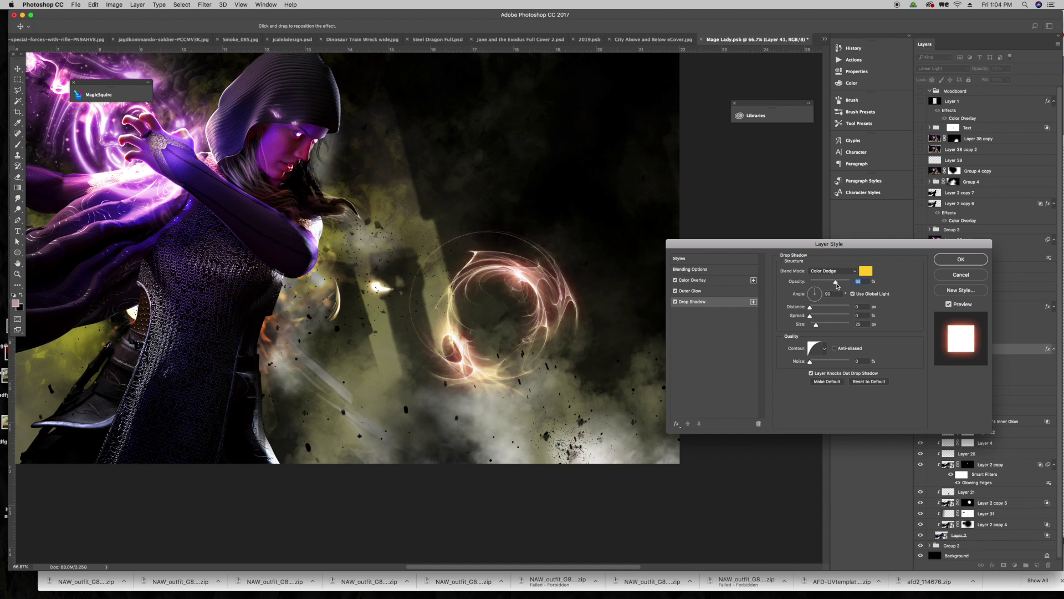
# Step: Keep the Outer Glow opacity at 75% and reduce its size to about 93 px and its range to about 26%
pyautogui.click(697, 290)
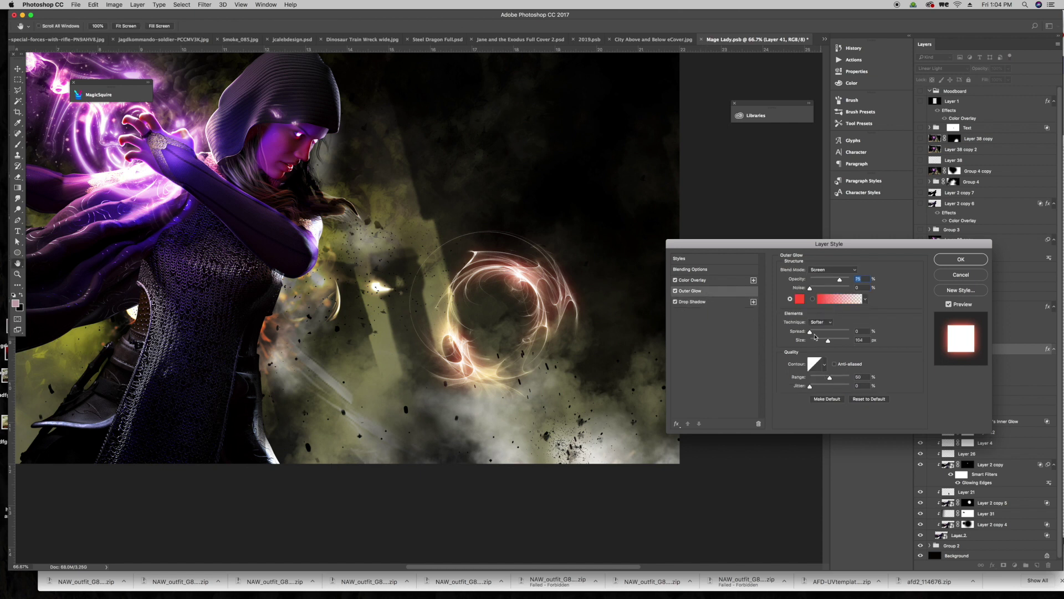
pyautogui.moveTo(839, 280); pyautogui.dragTo(841, 280)
pyautogui.moveTo(828, 337); pyautogui.dragTo(827, 339)
pyautogui.moveTo(831, 378); pyautogui.dragTo(821, 379)
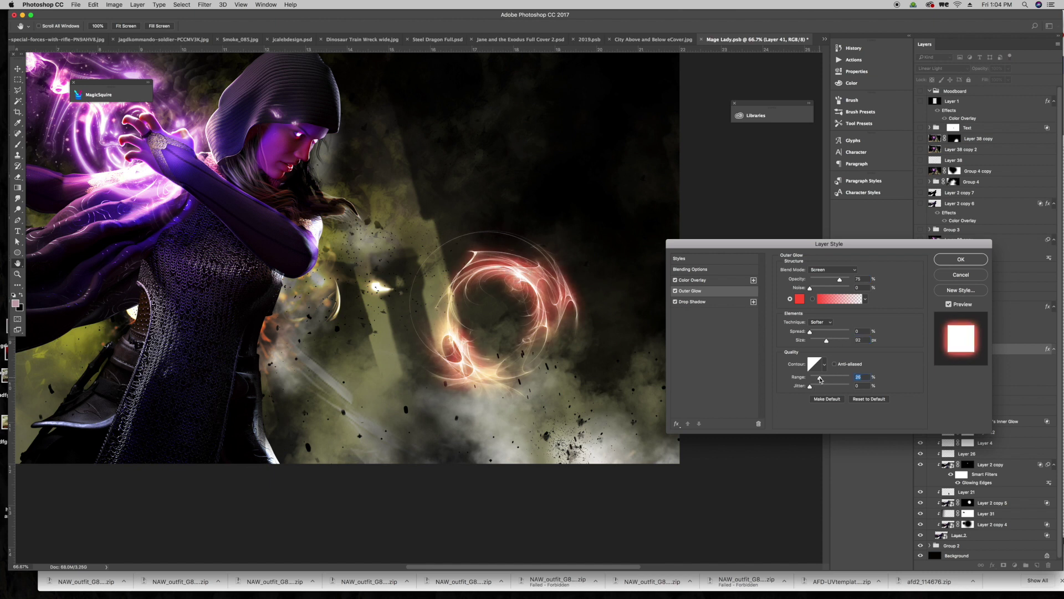
# Step: Accept the adjusted layer style and move the ring up onto the dark background beside the character's face
pyautogui.click(711, 304)
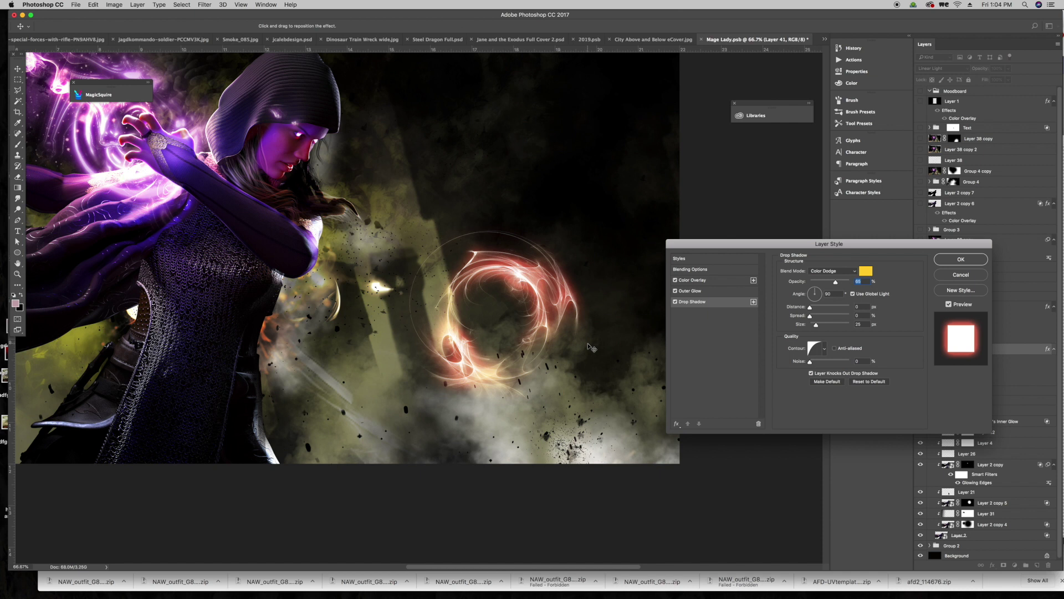
pyautogui.click(952, 263)
pyautogui.moveTo(527, 289); pyautogui.dragTo(587, 162)
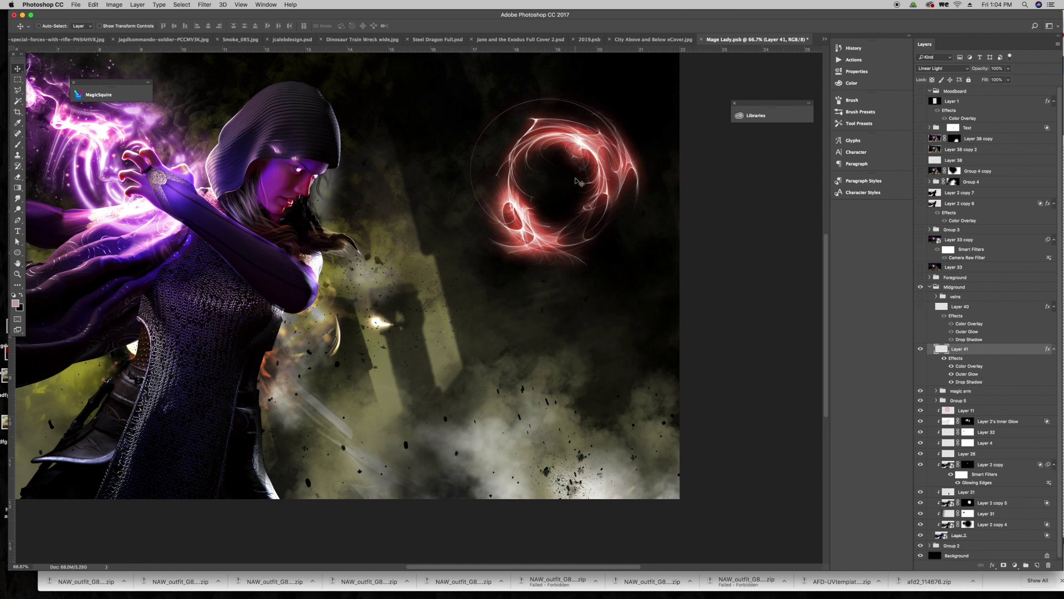
# Step: Move the ring down onto the smoke and adjust its Drop Shadow to a size of 32 px and an opacity of about 49%
pyautogui.moveTo(580, 215); pyautogui.dragTo(565, 375)
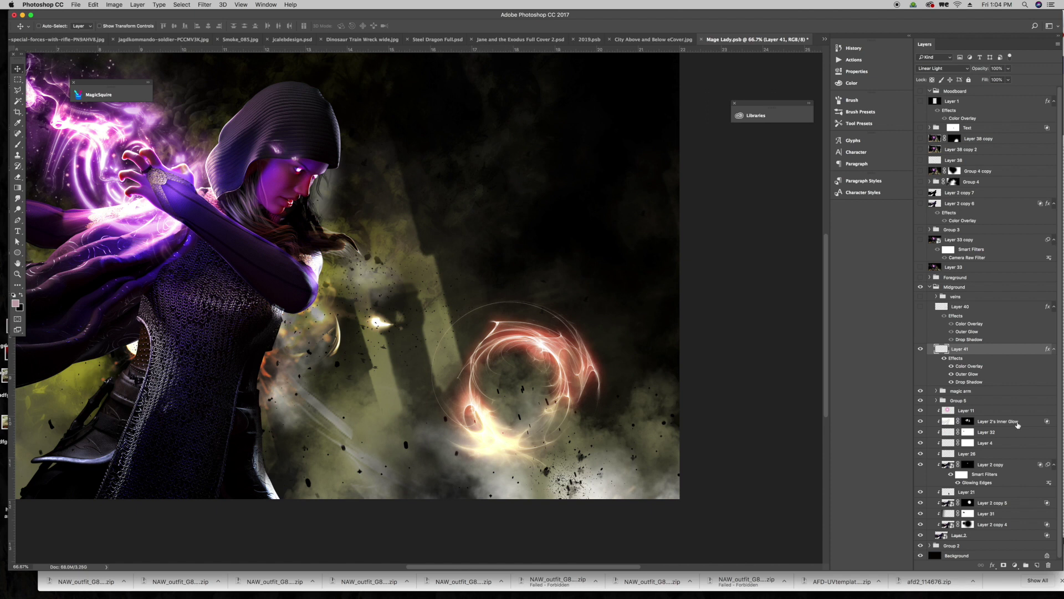
pyautogui.doubleClick(970, 382)
pyautogui.moveTo(816, 327); pyautogui.dragTo(818, 327)
pyautogui.moveTo(836, 283); pyautogui.dragTo(830, 283)
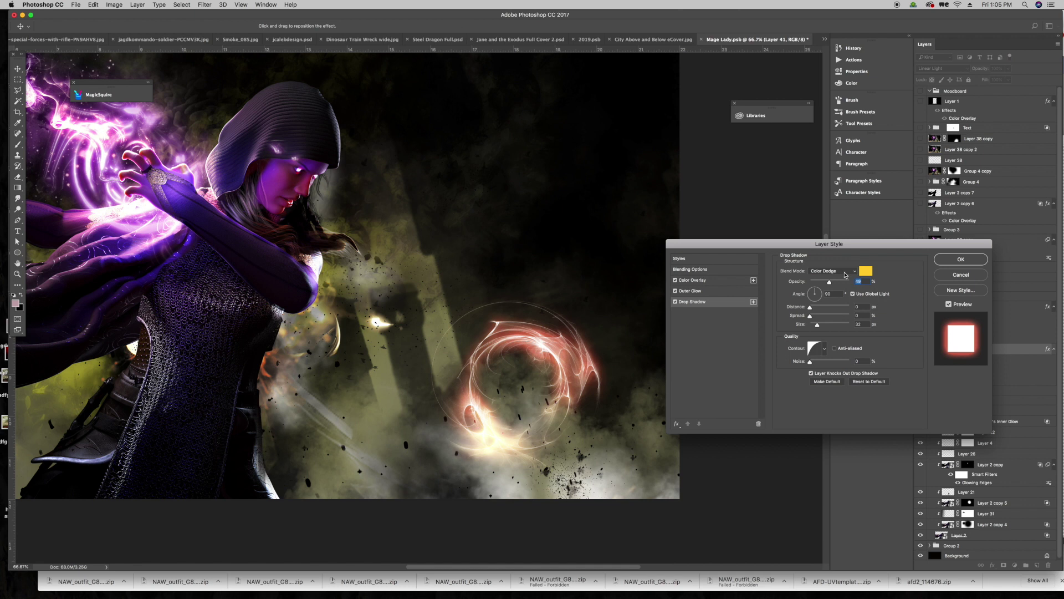
# Step: Compare the Screen and Color Dodge blend modes on the ring's Drop Shadow and keep Color Dodge
pyautogui.click(845, 273)
pyautogui.click(842, 265)
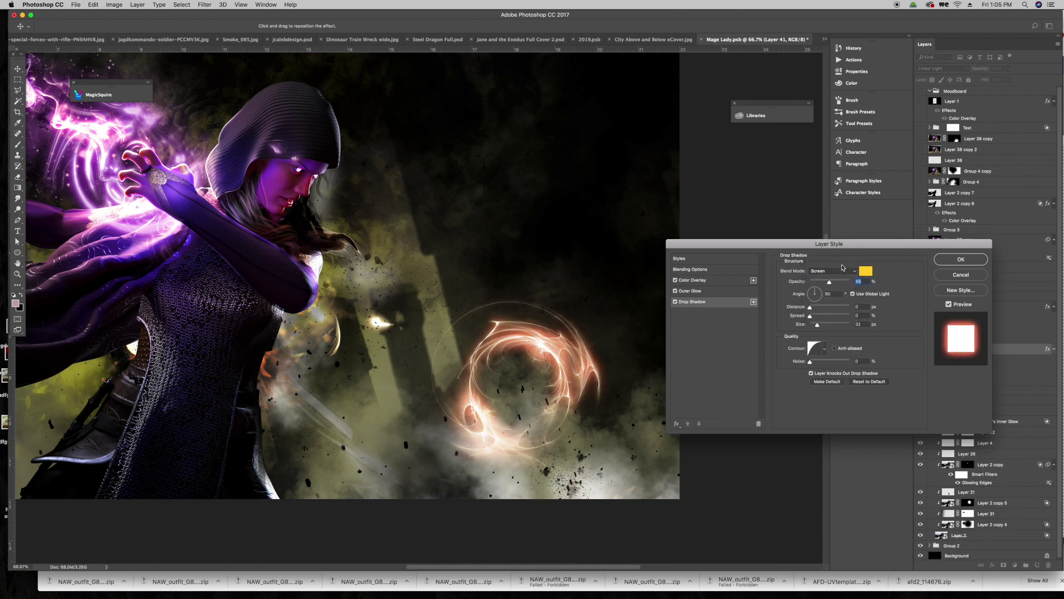
pyautogui.click(844, 273)
pyautogui.click(845, 278)
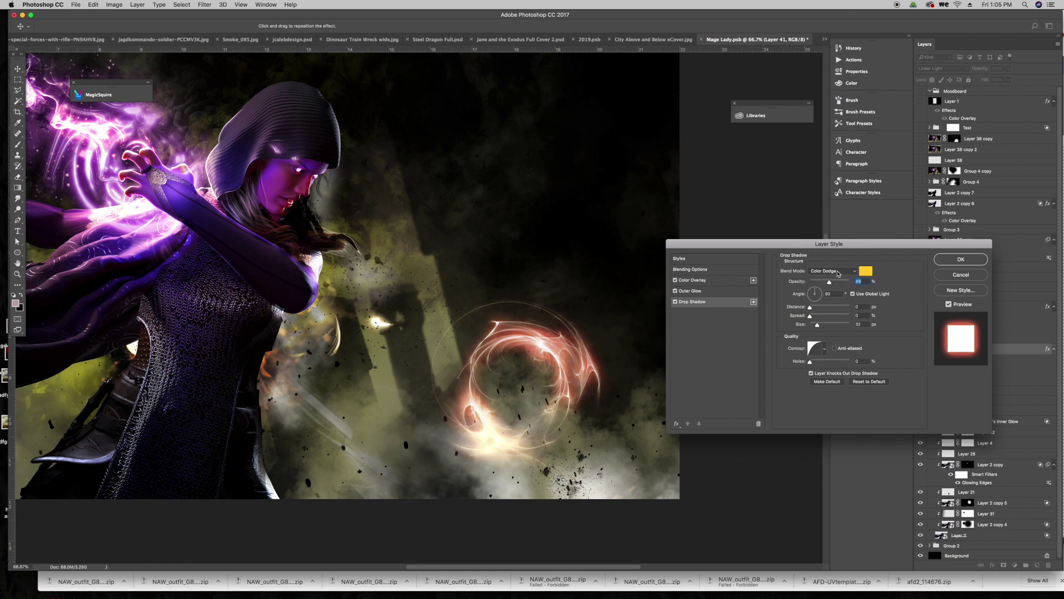
pyautogui.click(839, 272)
pyautogui.click(837, 264)
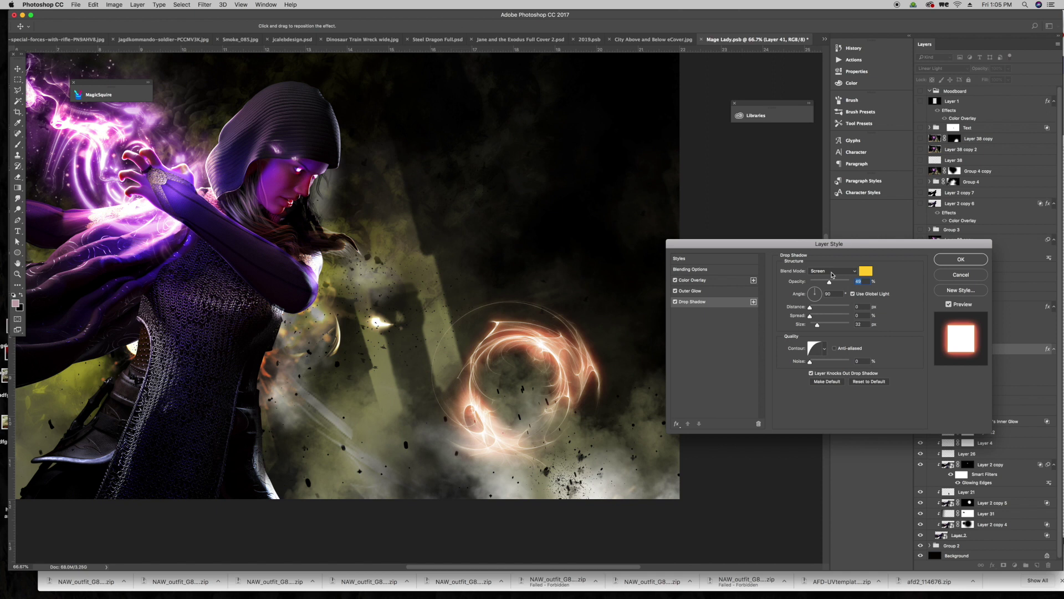
pyautogui.click(832, 274)
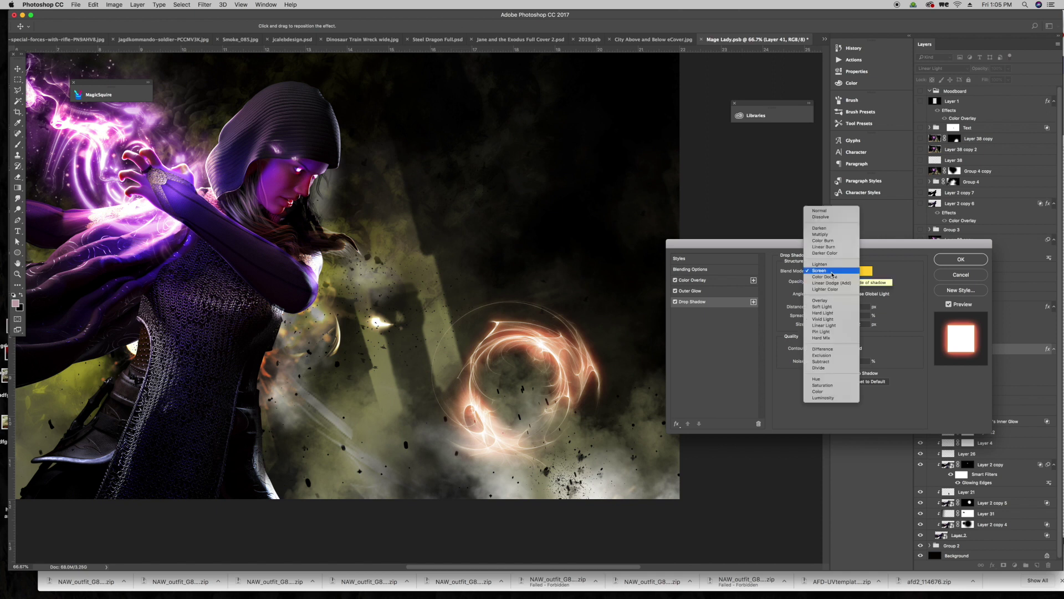
pyautogui.click(830, 277)
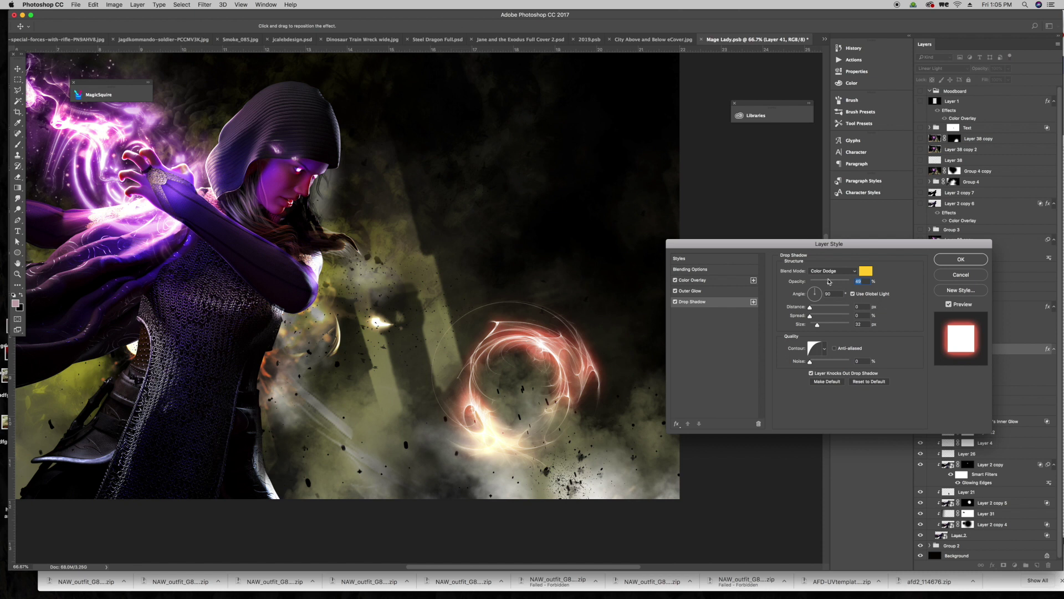
# Step: Set the Drop Shadow opacity to about 53%, test a spread of about 10%, return it to 0% and reduce the size to about 18 px
pyautogui.moveTo(829, 284)
pyautogui.mouseDown()
pyautogui.moveTo(851, 285)
pyautogui.moveTo(833, 285)
pyautogui.mouseUp()
pyautogui.moveTo(810, 317); pyautogui.dragTo(817, 319)
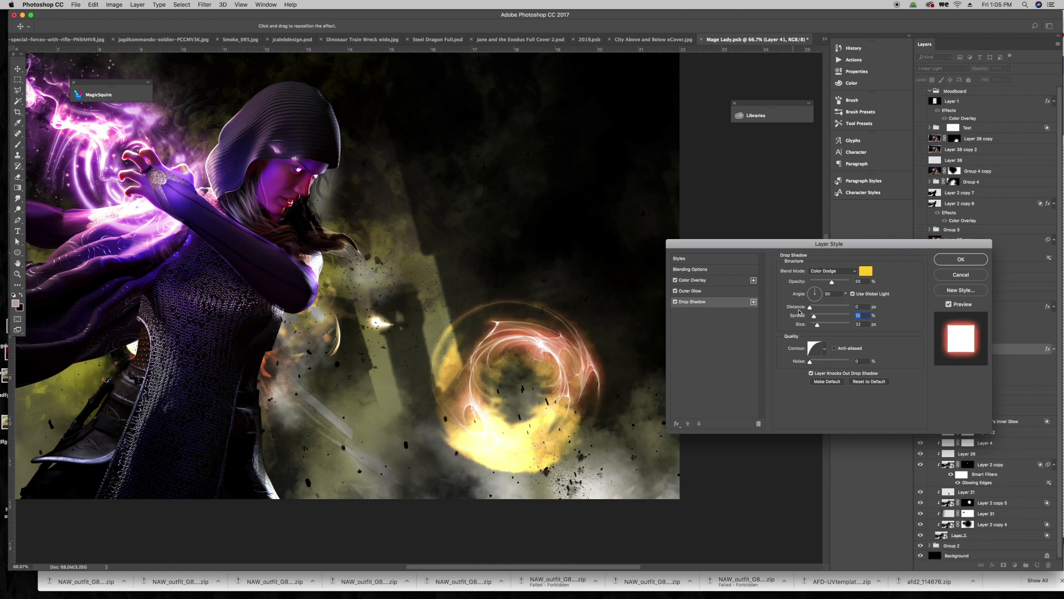
pyautogui.moveTo(813, 319)
pyautogui.mouseDown()
pyautogui.moveTo(839, 327)
pyautogui.moveTo(817, 329)
pyautogui.mouseUp()
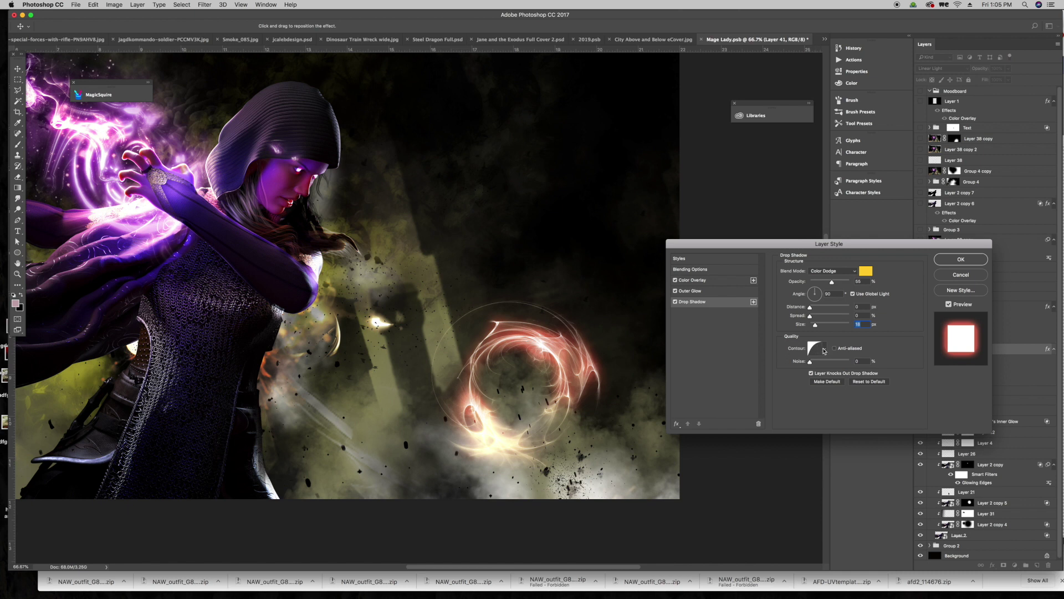
# Step: Try different contour presets for the ring's Drop Shadow and settle on the rounded curve
pyautogui.click(825, 349)
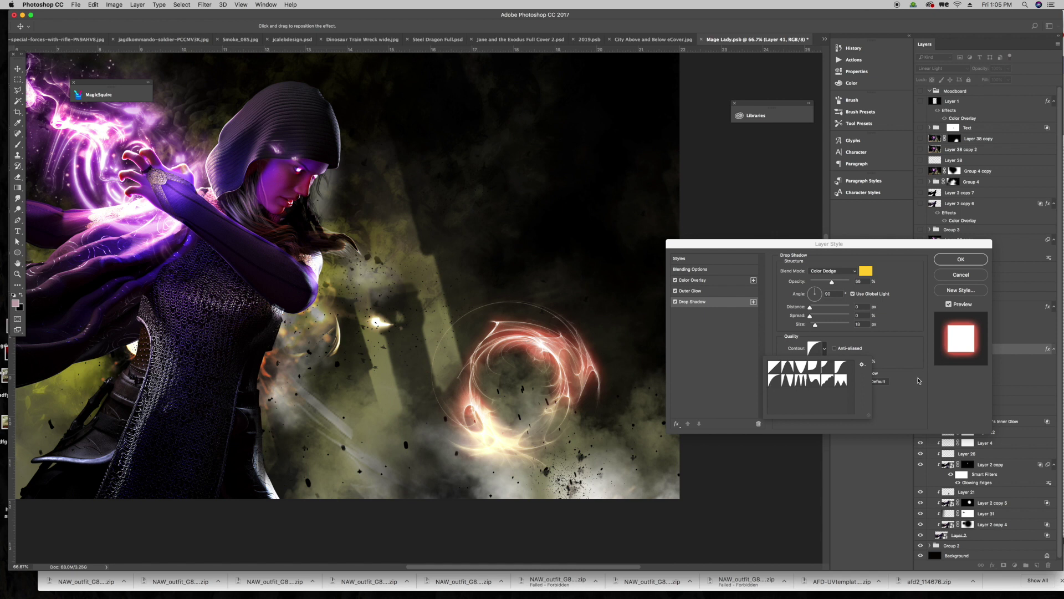
pyautogui.click(885, 353)
pyautogui.click(824, 350)
pyautogui.click(776, 369)
pyautogui.click(775, 381)
pyautogui.click(773, 381)
pyautogui.click(887, 343)
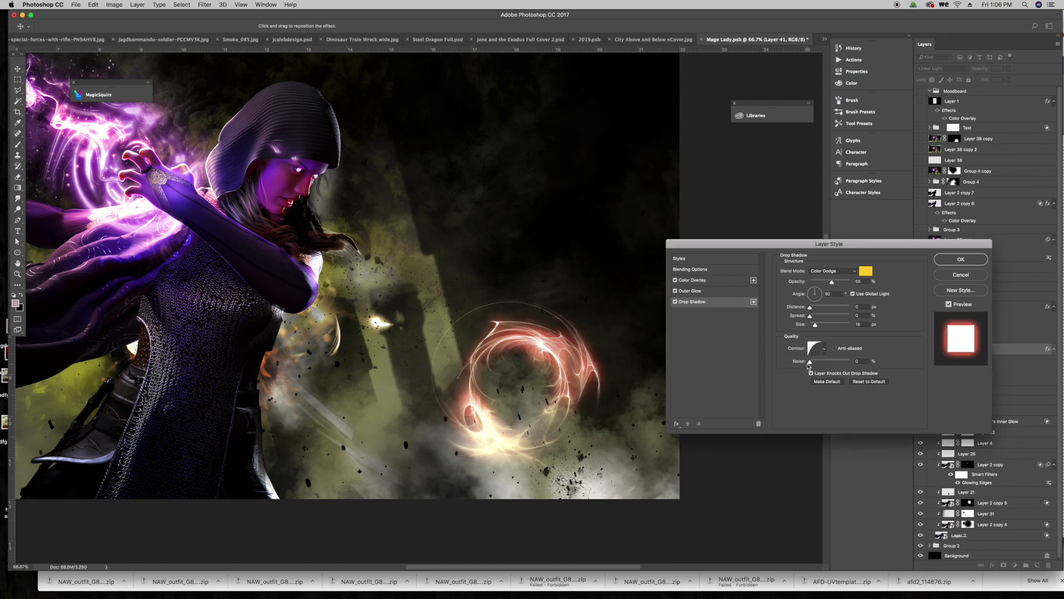
# Step: Test noise on the Drop Shadow and return it to 0%, accept the style and move the ring up onto the dark background
pyautogui.moveTo(812, 362); pyautogui.dragTo(845, 363)
pyautogui.moveTo(816, 362); pyautogui.dragTo(789, 364)
pyautogui.click(969, 262)
pyautogui.moveTo(478, 409); pyautogui.dragTo(528, 198)
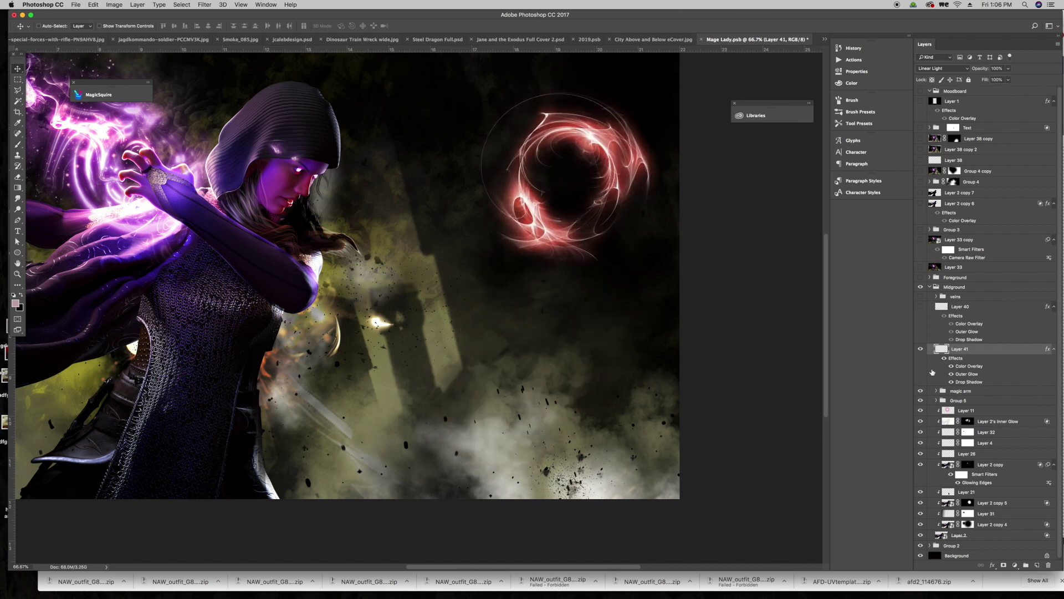
# Step: Remove all effects from Layer 41 and place the ring behind the character's raised hand, with its layer below the magic arm group
pyautogui.moveTo(961, 360); pyautogui.dragTo(1048, 565)
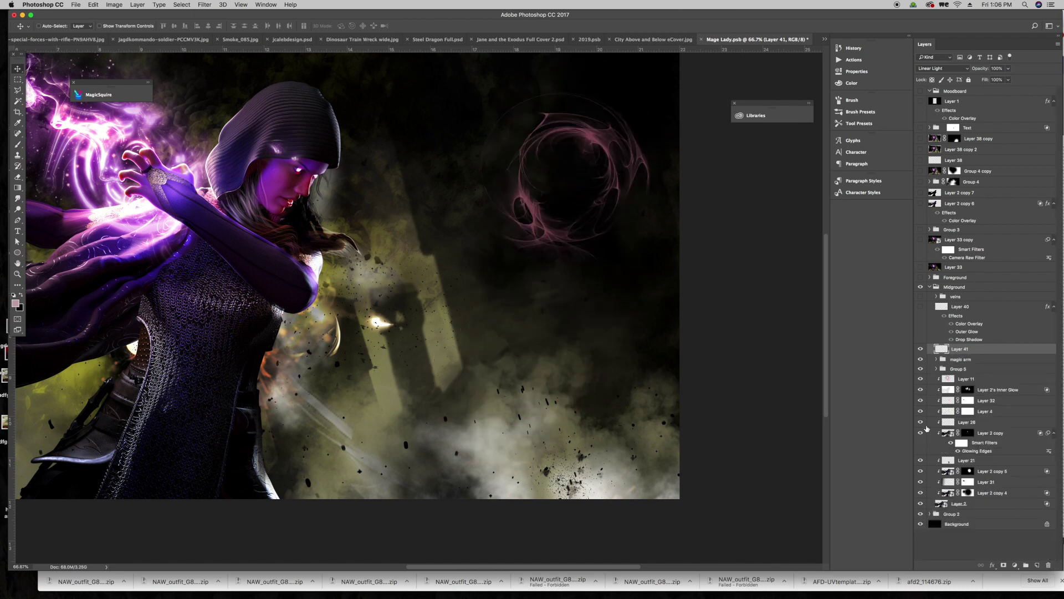
pyautogui.moveTo(622, 171); pyautogui.dragTo(595, 187)
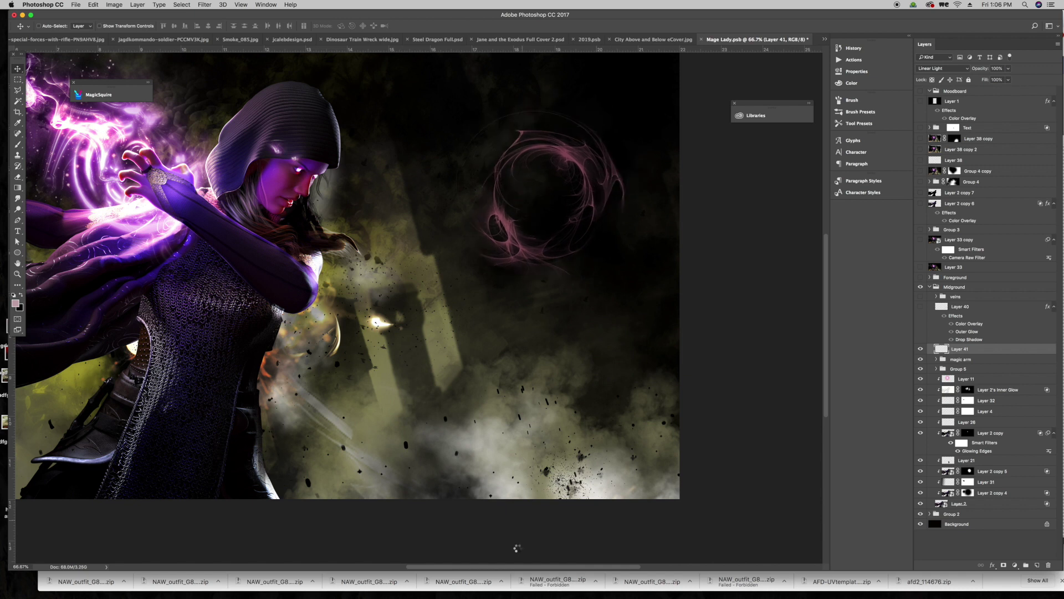
pyautogui.moveTo(527, 568); pyautogui.dragTo(471, 568)
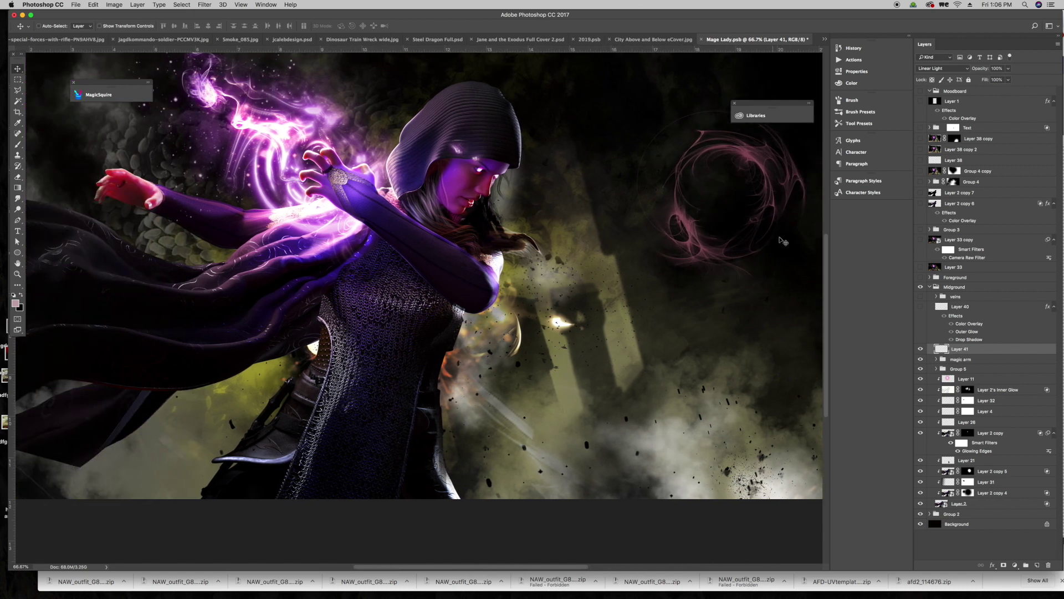
pyautogui.moveTo(737, 192); pyautogui.dragTo(350, 151)
pyautogui.moveTo(974, 355)
pyautogui.mouseDown()
pyautogui.moveTo(973, 372)
pyautogui.moveTo(975, 364)
pyautogui.mouseUp()
# Step: Hide Group 6 and scale the ring down slightly so it sits around the raised hand
pyautogui.click(920, 368)
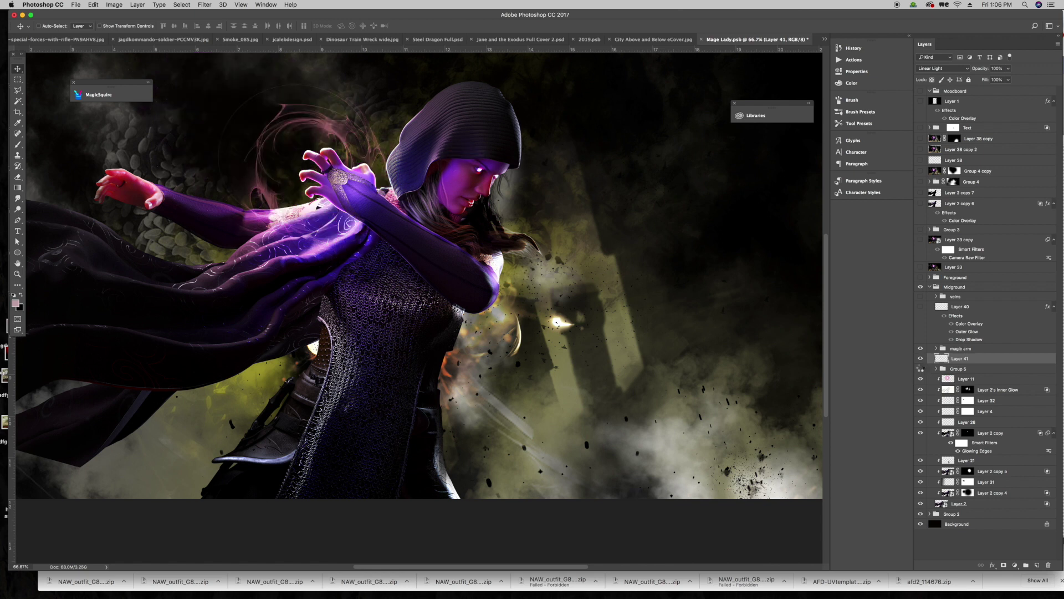
pyautogui.click(920, 368)
pyautogui.click(921, 369)
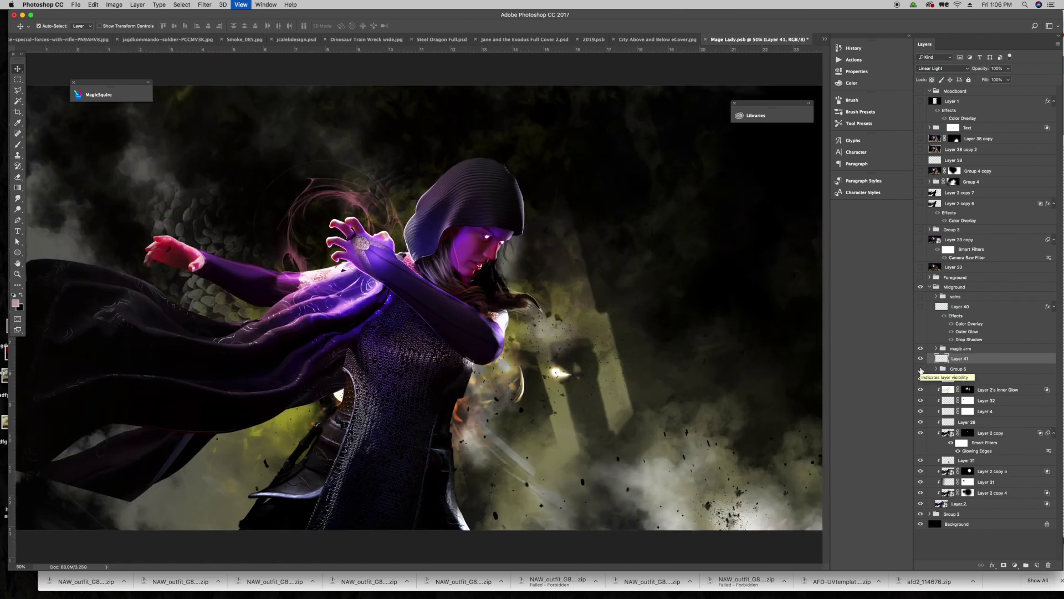
pyautogui.moveTo(371, 194); pyautogui.dragTo(388, 215)
pyautogui.hotkey('ctrl', 't')
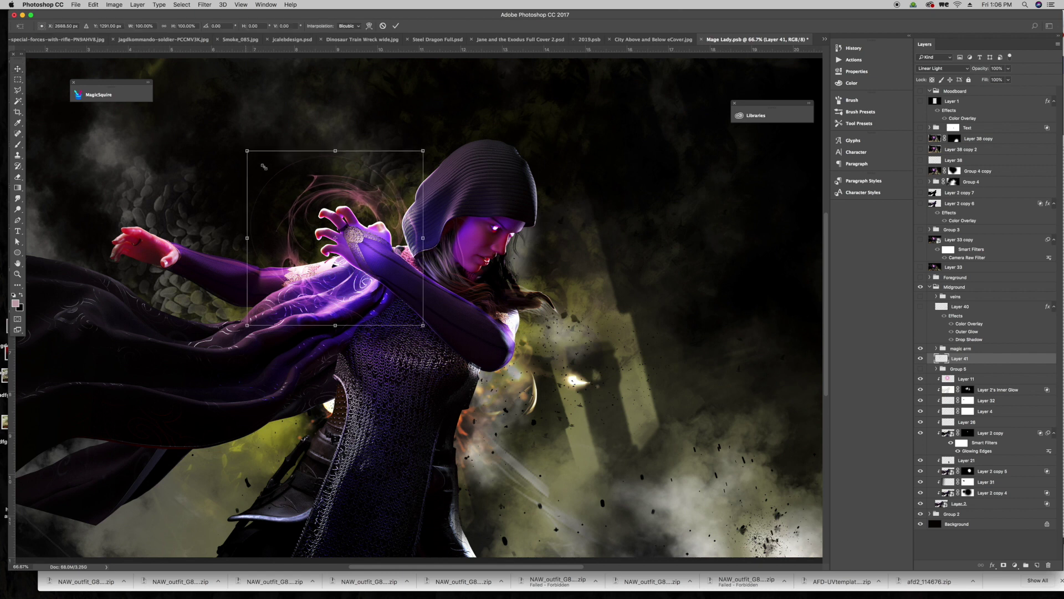
pyautogui.moveTo(275, 183); pyautogui.dragTo(288, 197)
pyautogui.moveTo(392, 237); pyautogui.dragTo(378, 217)
pyautogui.press('Return')
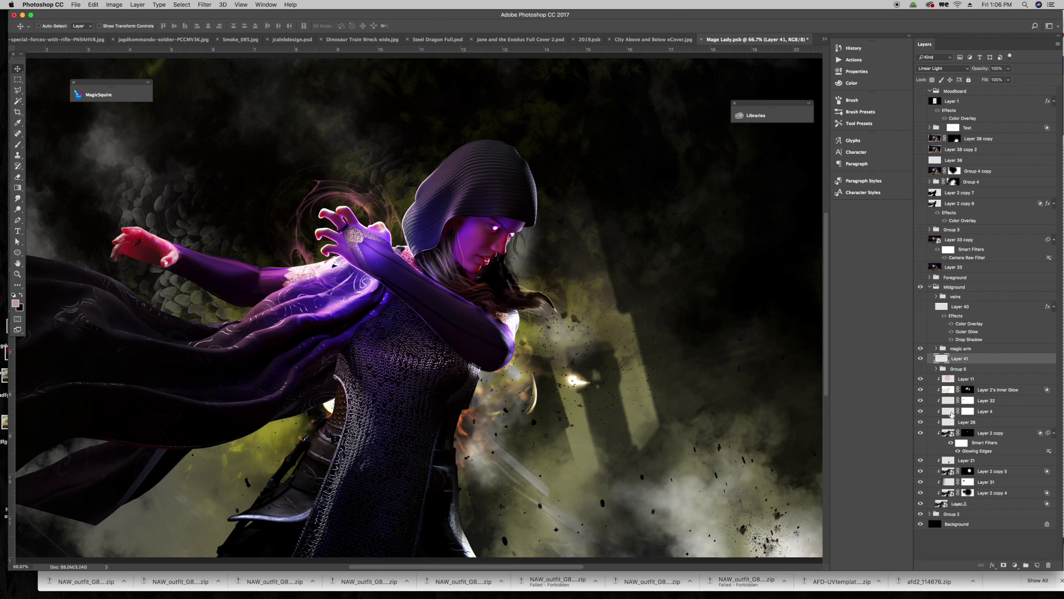
# Step: Try the glow style presets in the last row on Layer 41 and apply the sixth, purple one
pyautogui.rightClick(1002, 545)
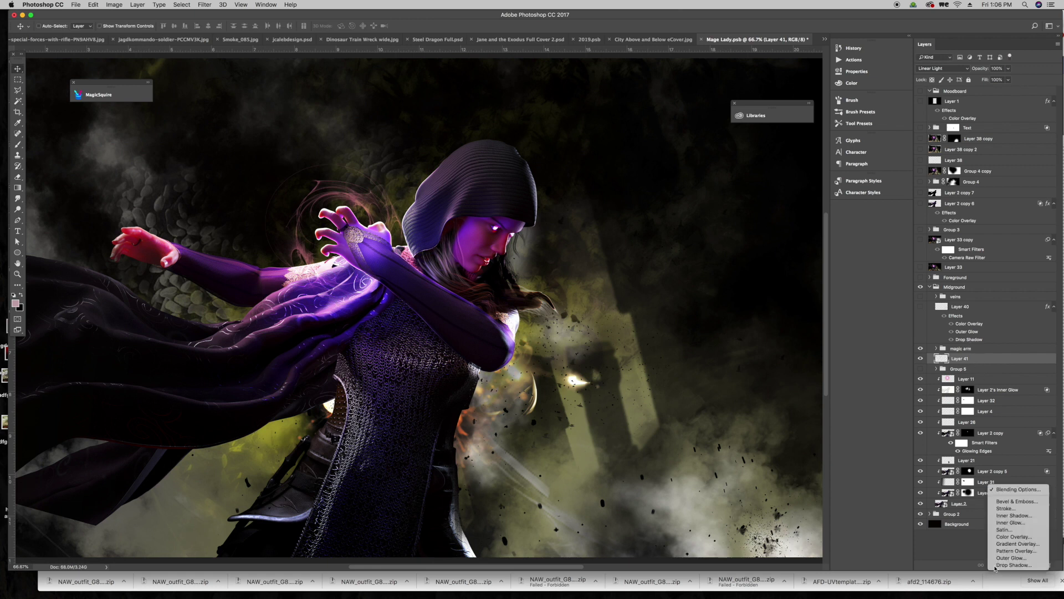
pyautogui.click(1009, 465)
pyautogui.doubleClick(1009, 465)
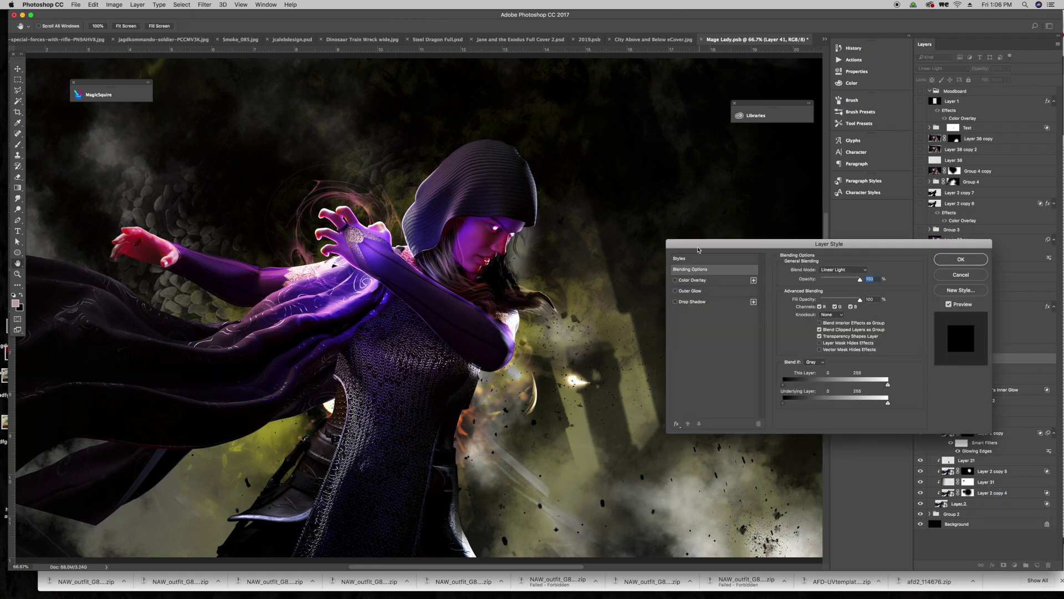
pyautogui.click(697, 258)
pyautogui.scroll(-5, 924, 376)
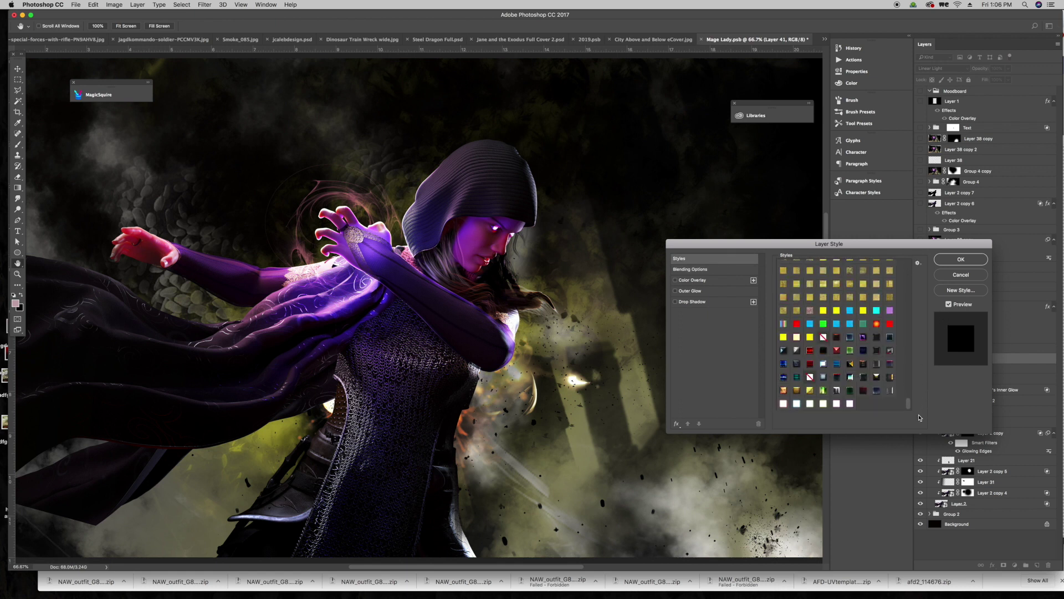
pyautogui.click(783, 405)
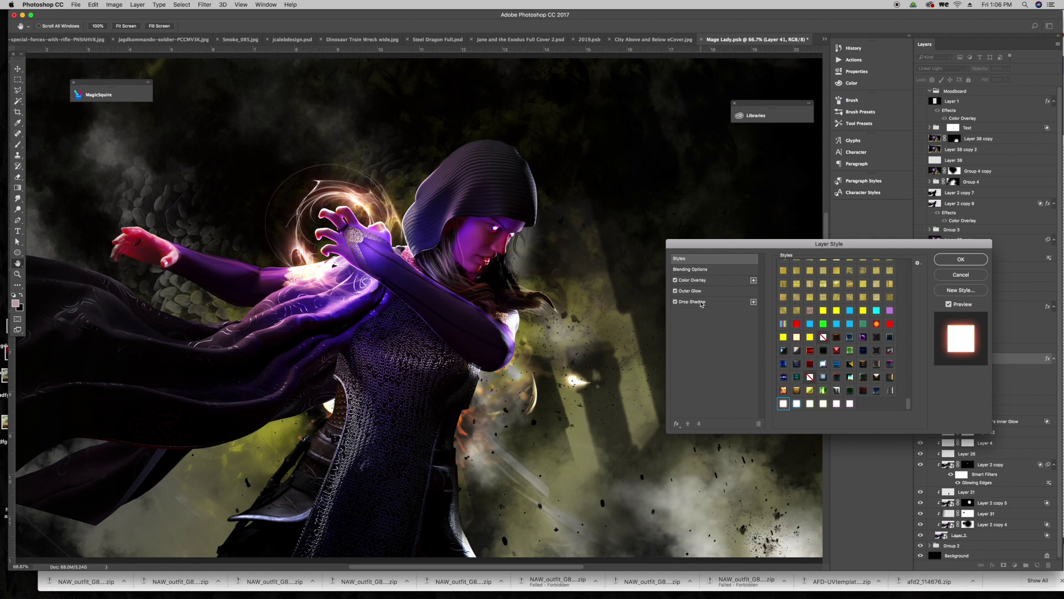
pyautogui.click(797, 404)
pyautogui.click(836, 405)
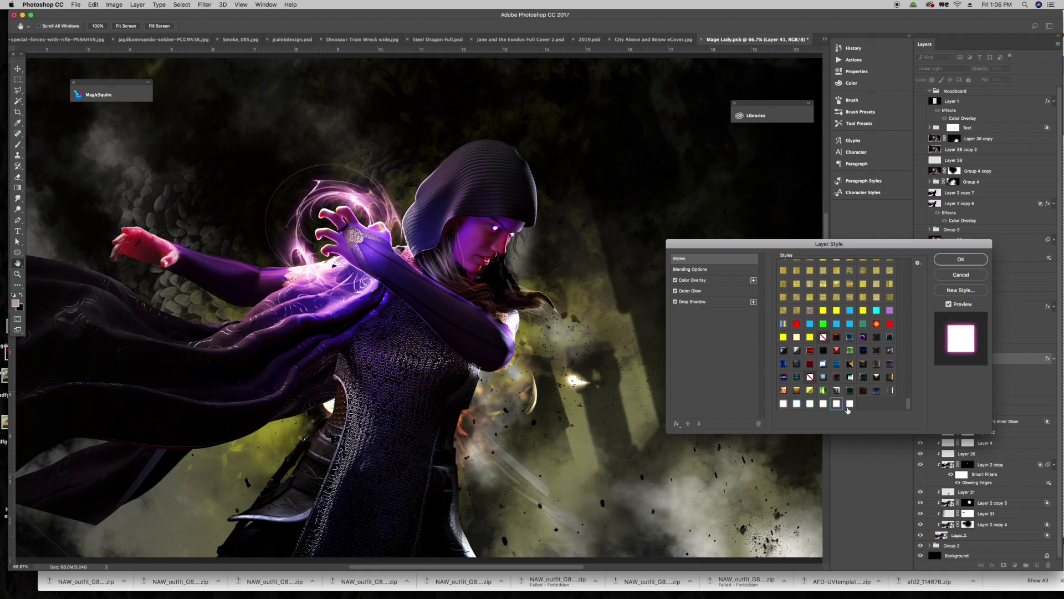
pyautogui.click(850, 404)
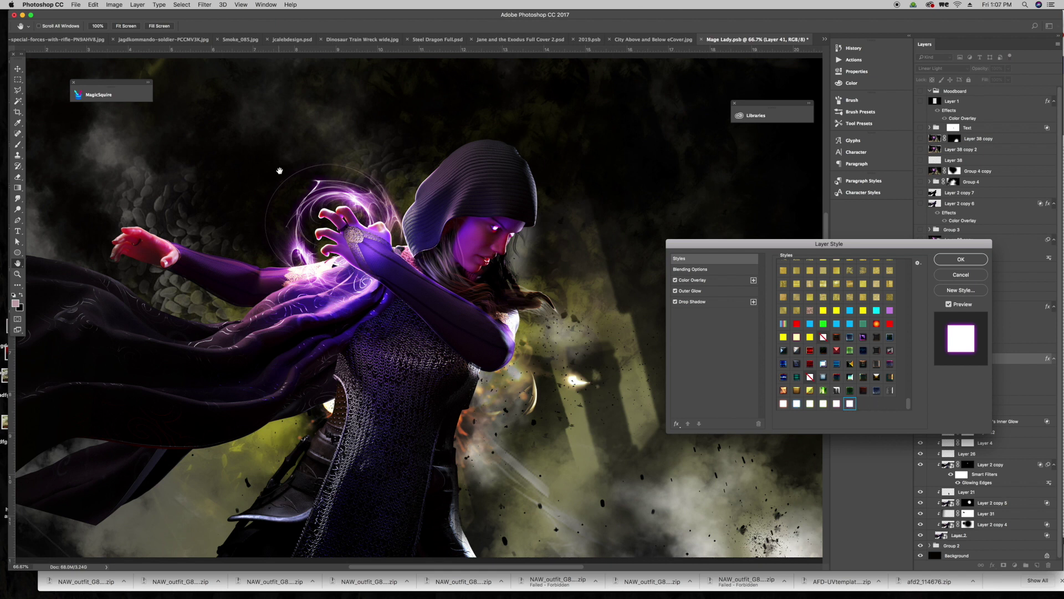
pyautogui.click(961, 259)
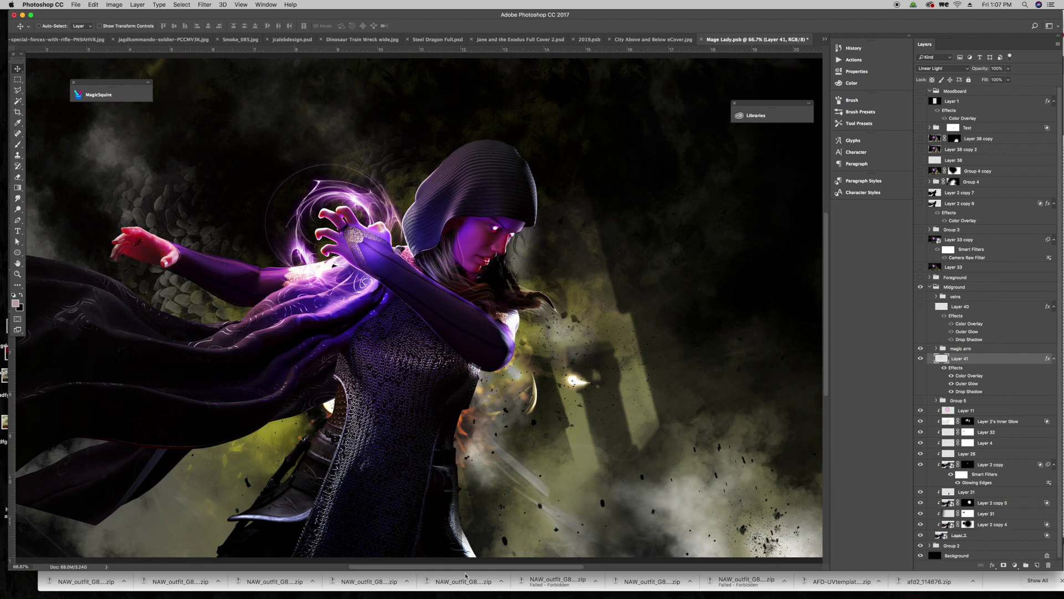
# Step: Add a new layer above Layer 41 and stamp a curved streak brush from the Light Fusion set over the hood
pyautogui.moveTo(468, 570); pyautogui.dragTo(450, 568)
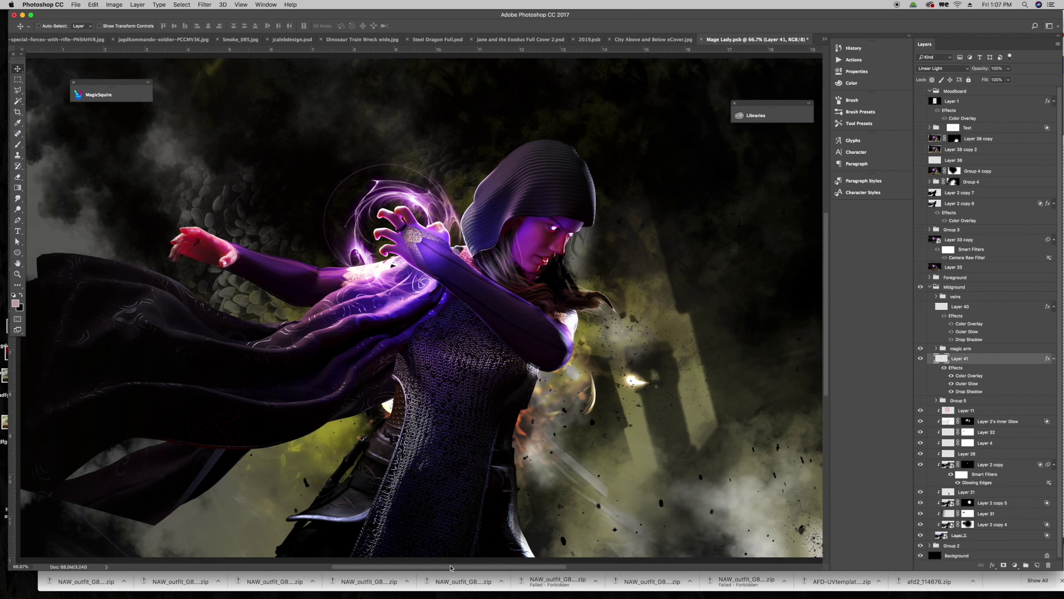
pyautogui.click(1037, 564)
pyautogui.click(75, 95)
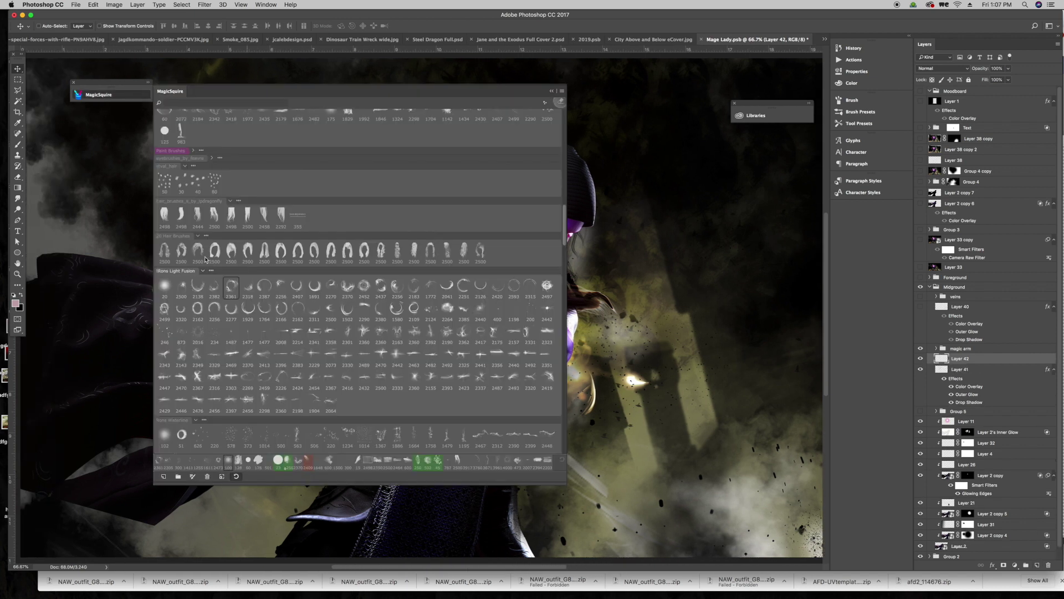
pyautogui.click(431, 287)
pyautogui.click(551, 91)
pyautogui.click(542, 193)
pyautogui.press('v')
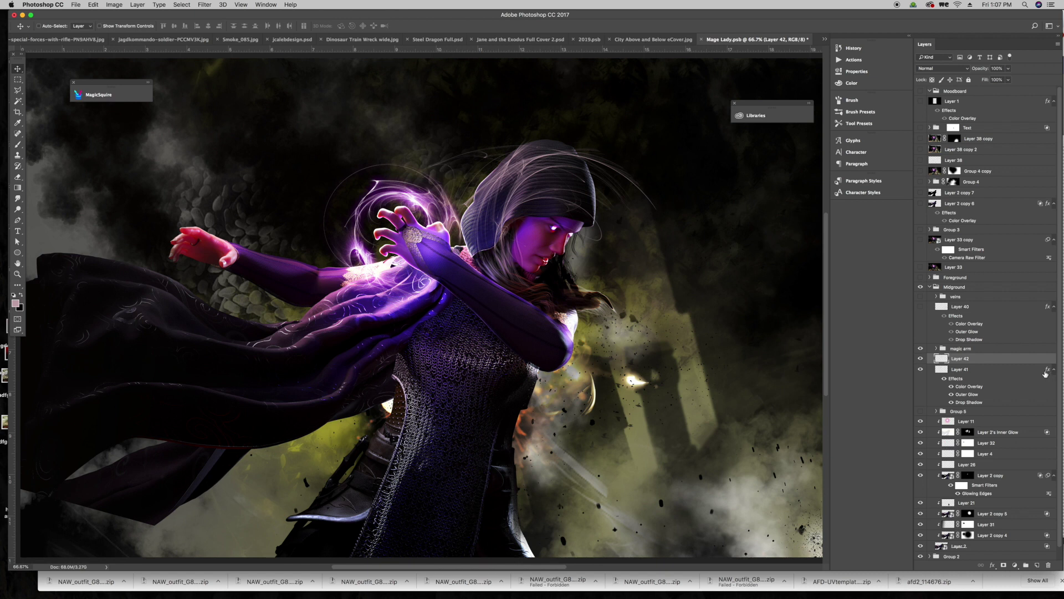
# Step: Copy Layer 41's purple glow style to Layer 42, move the streaks over the ring and flip them horizontally
pyautogui.moveTo(1049, 370); pyautogui.dragTo(1049, 359)
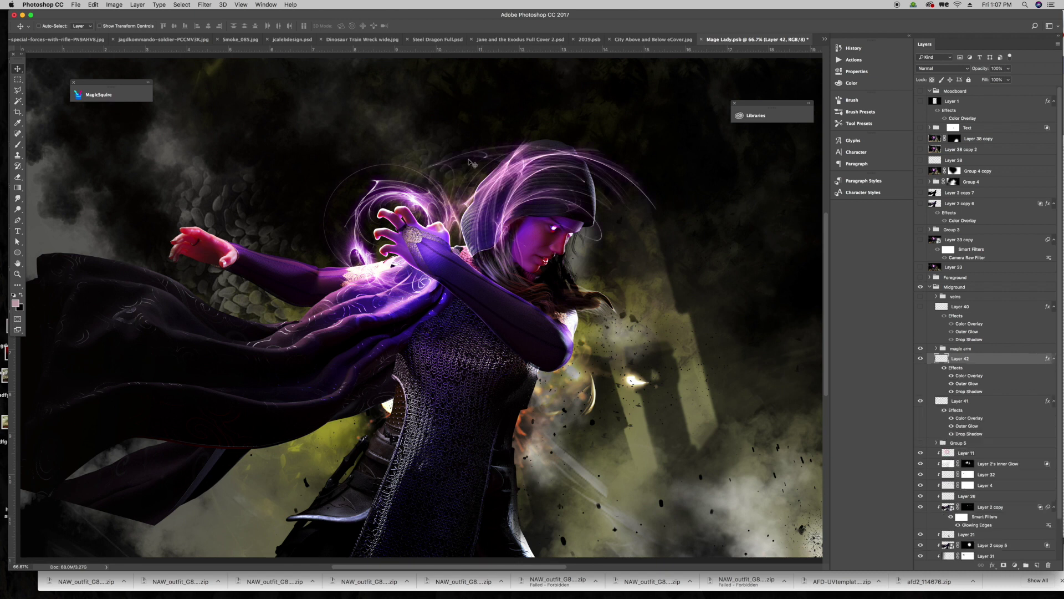
pyautogui.moveTo(592, 182); pyautogui.dragTo(444, 160)
pyautogui.press('super+t')
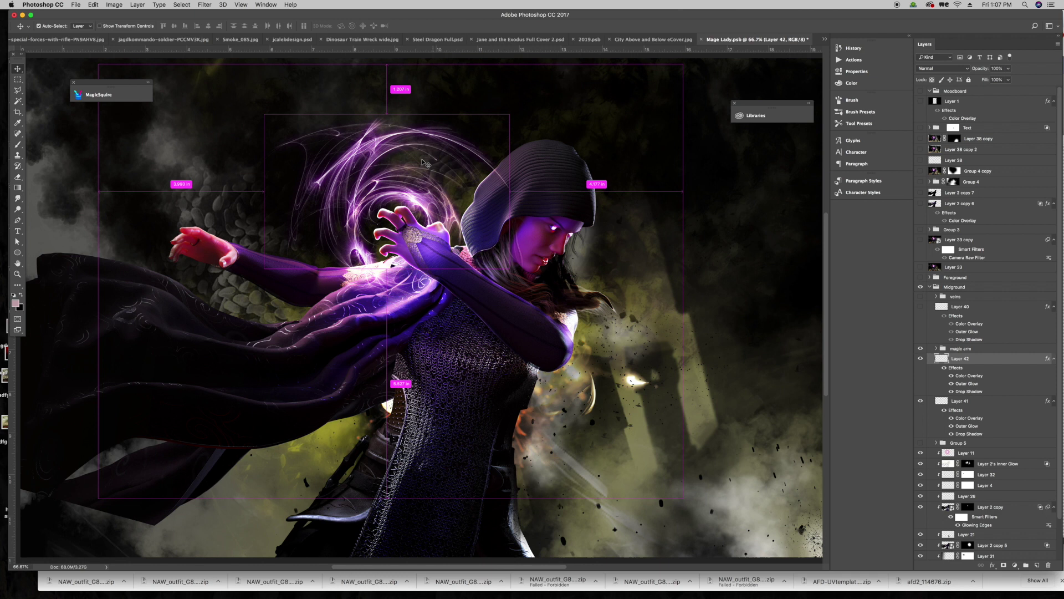
pyautogui.rightClick(409, 162)
pyautogui.click(467, 265)
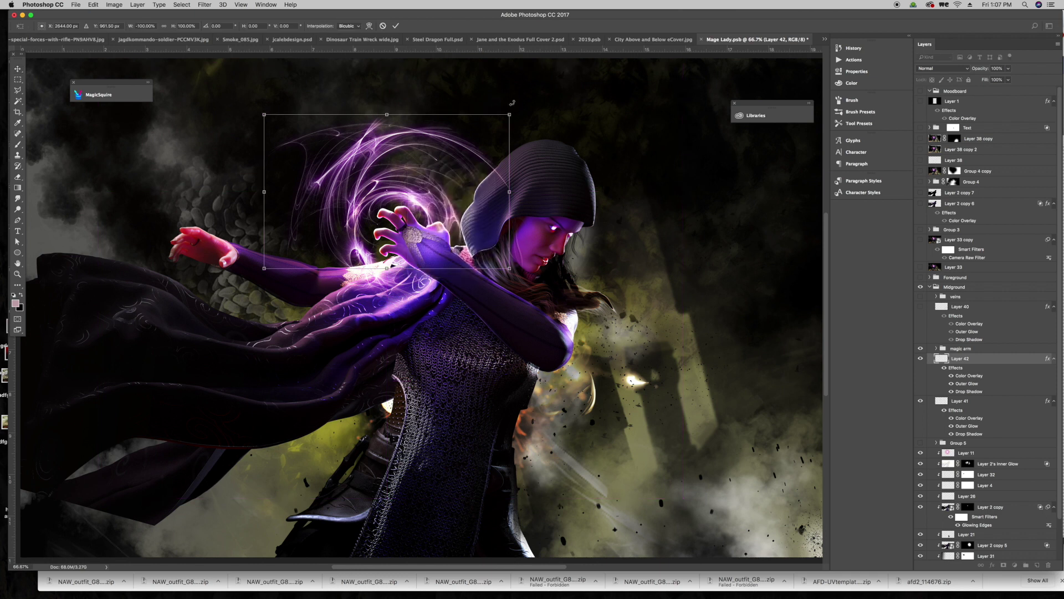
# Step: Scale down and rotate the flipped streaks on Layer 42 and fit them around the raised hand
pyautogui.moveTo(510, 115); pyautogui.dragTo(456, 148)
pyautogui.moveTo(493, 205); pyautogui.dragTo(471, 280)
pyautogui.moveTo(411, 202); pyautogui.dragTo(446, 185)
pyautogui.press('Return')
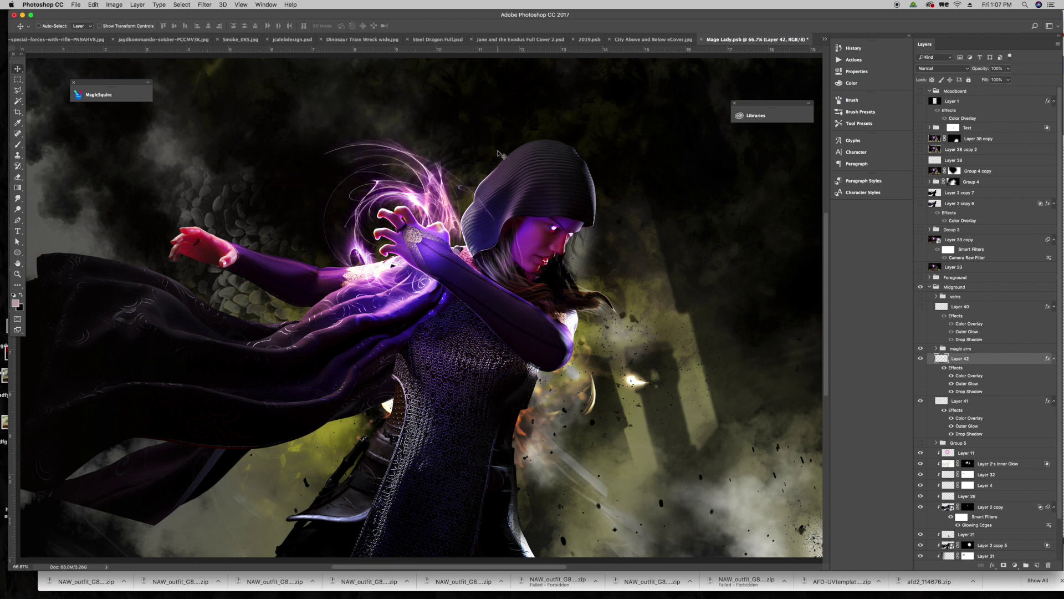
# Step: Add a new layer and stamp another swirl brush from the Light Fusion set, at about 1600 px, behind the raised hand
pyautogui.click(1037, 565)
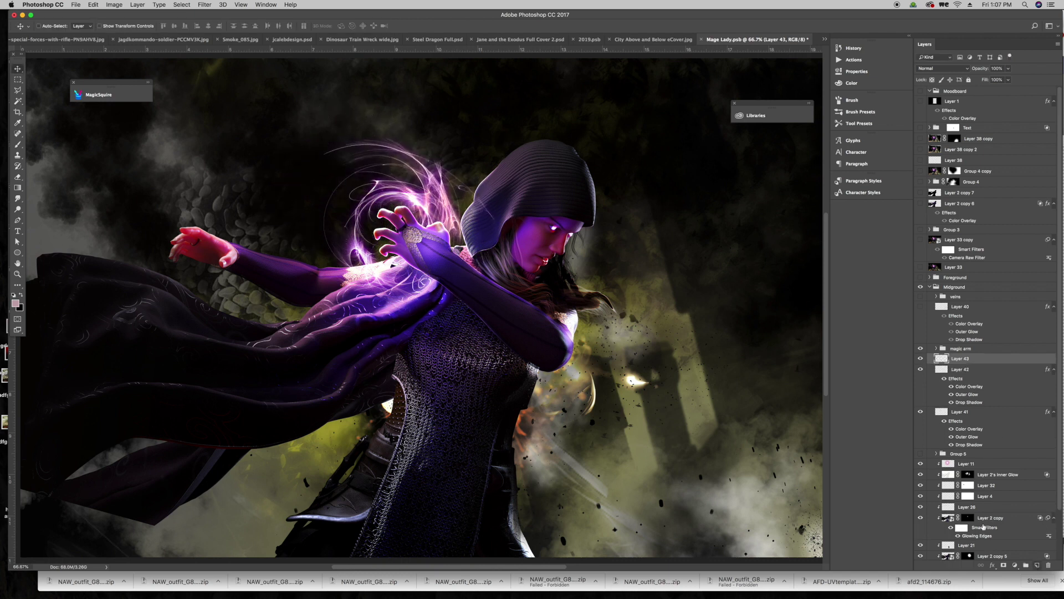
pyautogui.click(151, 98)
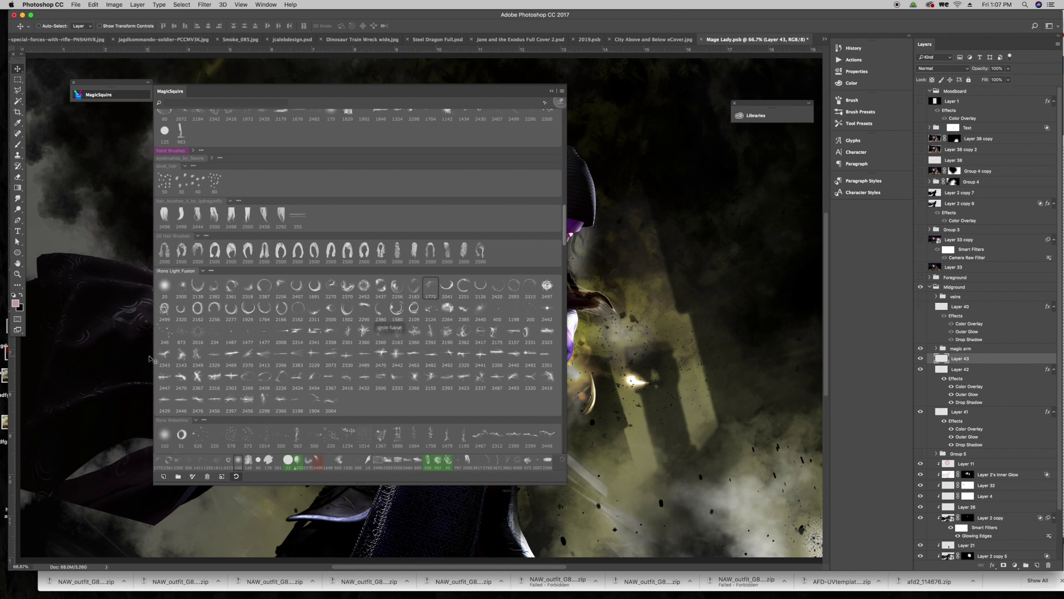
pyautogui.click(375, 308)
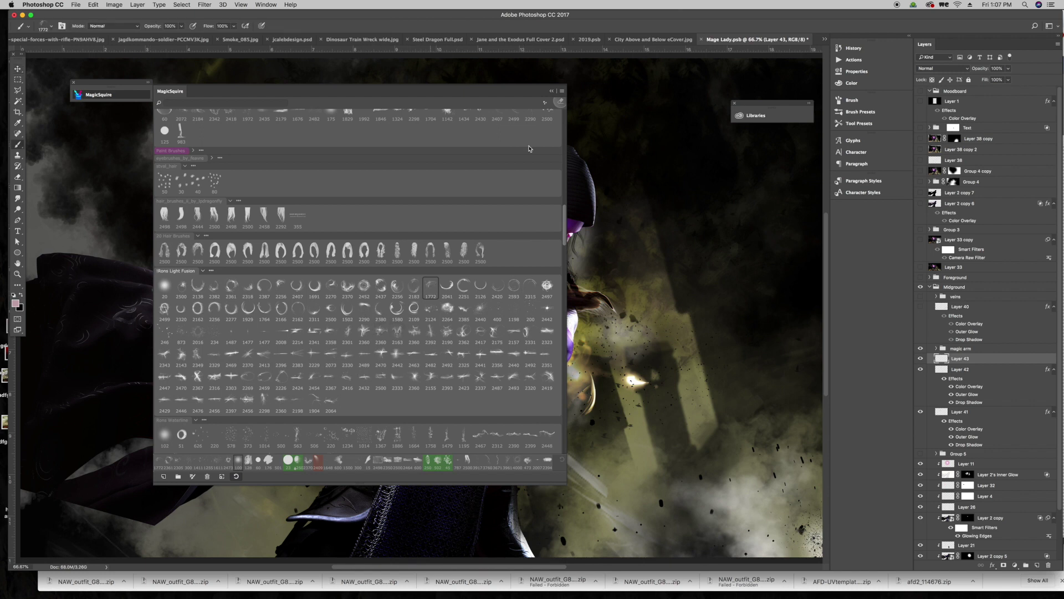
pyautogui.press('[')
pyautogui.press('[')
pyautogui.press('[')
pyautogui.press('[')
pyautogui.press('[')
pyautogui.press('[')
pyautogui.press('[')
pyautogui.press('[')
pyautogui.press('[')
pyautogui.press('[')
pyautogui.click(354, 233)
# Step: Copy the purple glow style from Layer 42 to Layer 43 and nudge the new swirl into line with the ring around the hand
pyautogui.moveTo(1047, 369); pyautogui.dragTo(1041, 358)
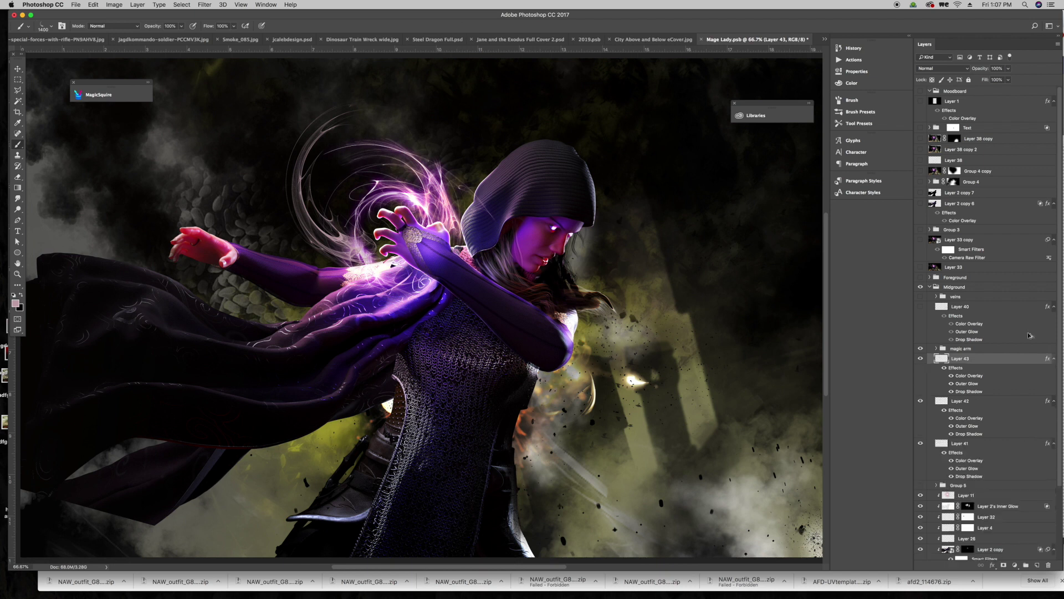
pyautogui.click(18, 68)
pyautogui.moveTo(456, 197)
pyautogui.mouseDown()
pyautogui.moveTo(476, 191)
pyautogui.moveTo(457, 206)
pyautogui.mouseUp()
pyautogui.press('super+minus')
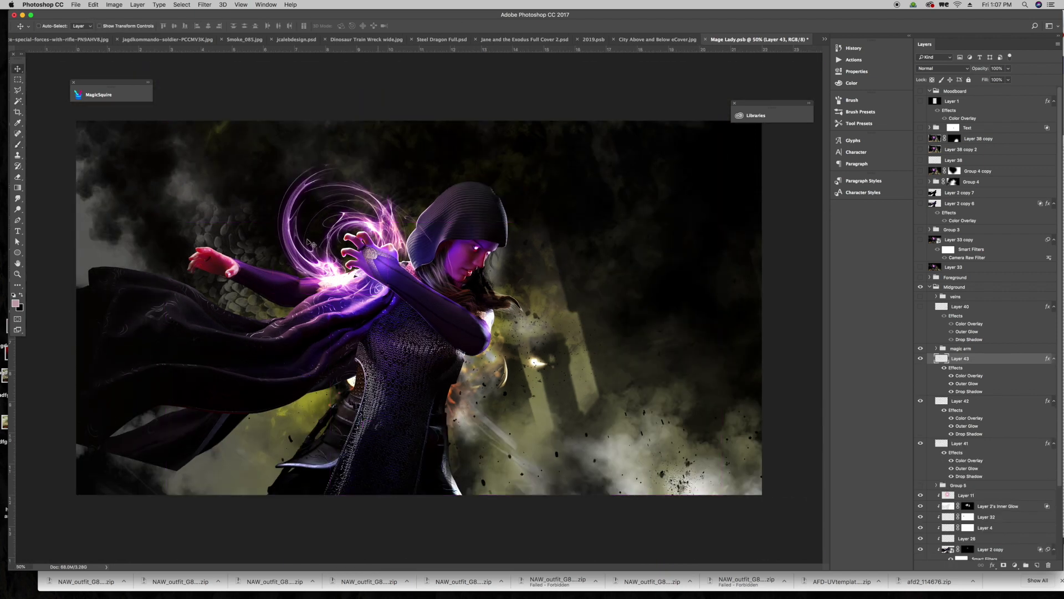